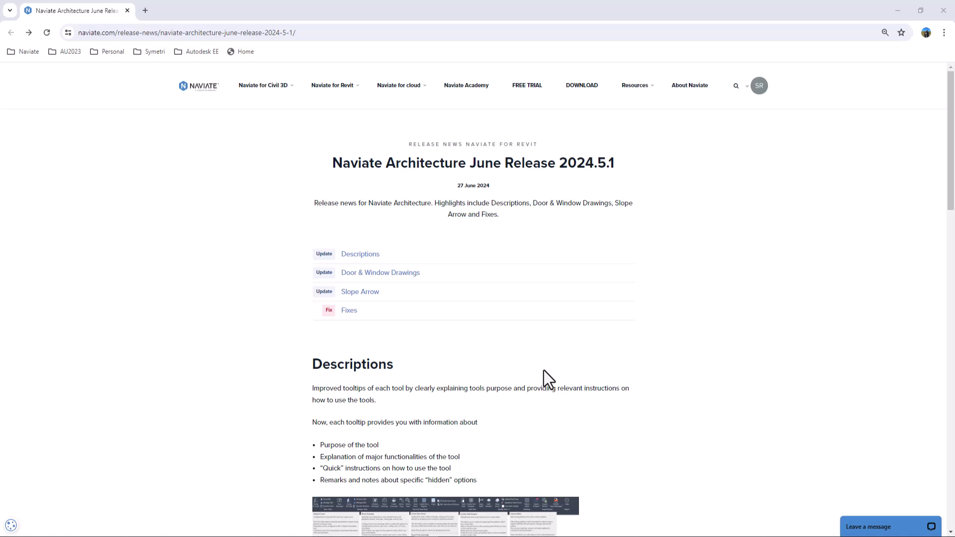
# Step: Read through the Naviate Architecture June release notes on Descriptions, Door & Window Drawings and Slope Arrow
pyautogui.scroll(-5, 543, 371)
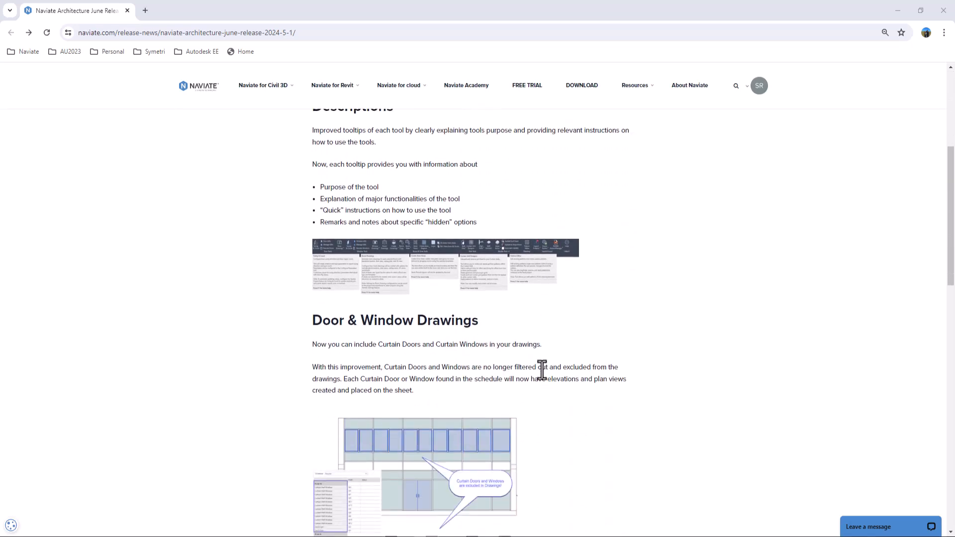
pyautogui.scroll(-2, 539, 348)
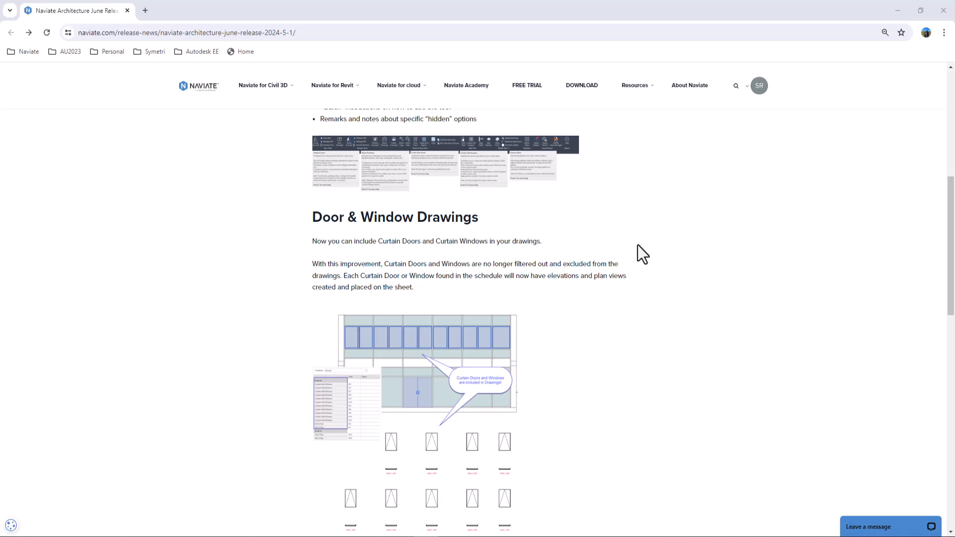
pyautogui.scroll(-6, 638, 245)
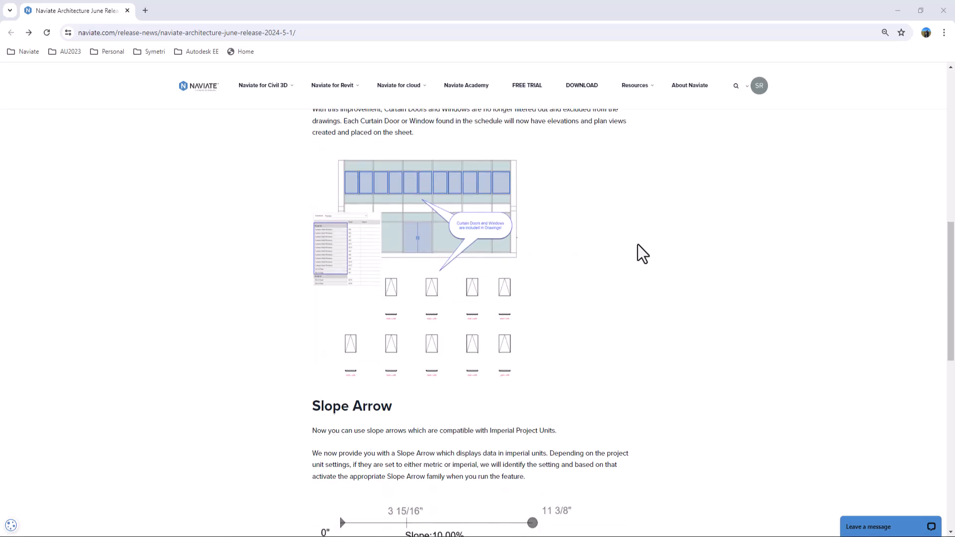
pyautogui.scroll(-1, 637, 245)
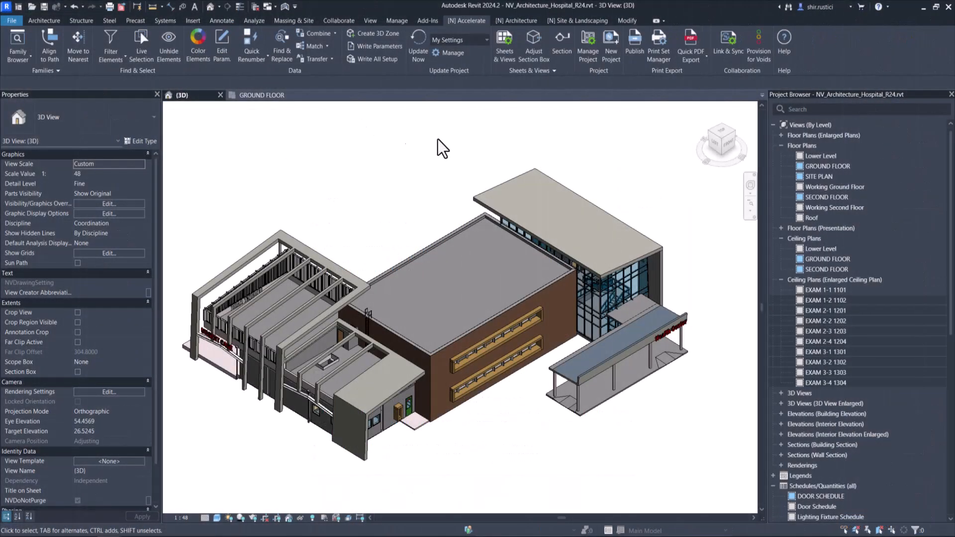
# Step: Switch to Revit and inspect the storefront double door in the entrance curtain wall beneath the Health Center canopy
pyautogui.click(517, 20)
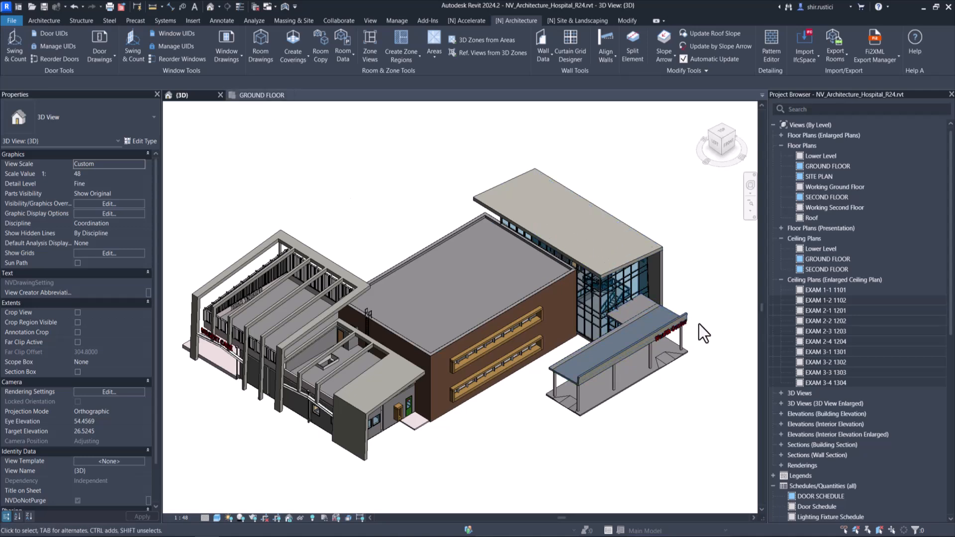
pyautogui.keyDown('shift'); pyautogui.moveTo(701, 369); pyautogui.dragTo(563, 275, button='middle'); pyautogui.keyUp('shift')
pyautogui.scroll(3, 682, 373)
pyautogui.scroll(3, 681, 373)
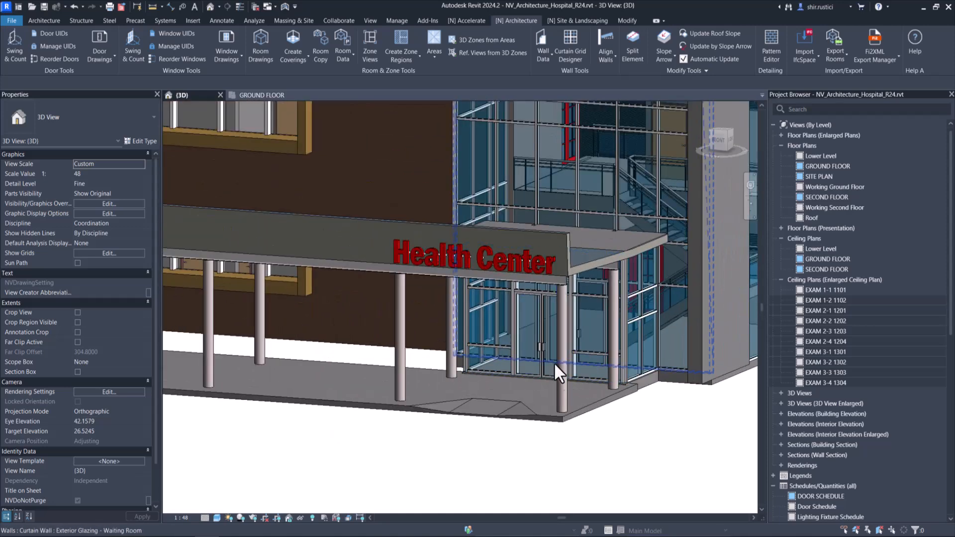
pyautogui.click(541, 354)
pyautogui.moveTo(541, 354)
pyautogui.keyDown('shift'); pyautogui.mouseDown(button='middle')
pyautogui.moveTo(643, 367)
pyautogui.moveTo(590, 367)
pyautogui.moveTo(567, 389)
pyautogui.moveTo(547, 345)
pyautogui.mouseUp(button='middle'); pyautogui.keyUp('shift')
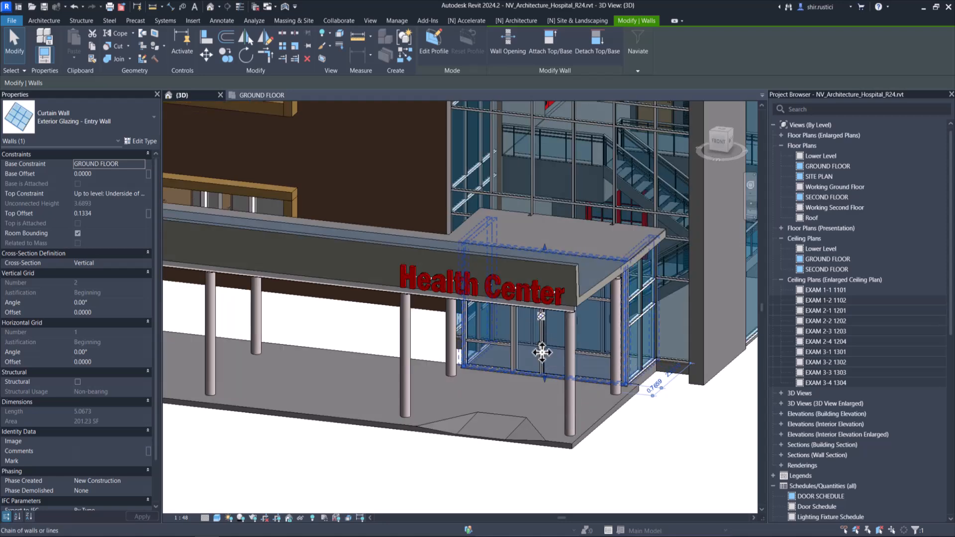
pyautogui.click(541, 347)
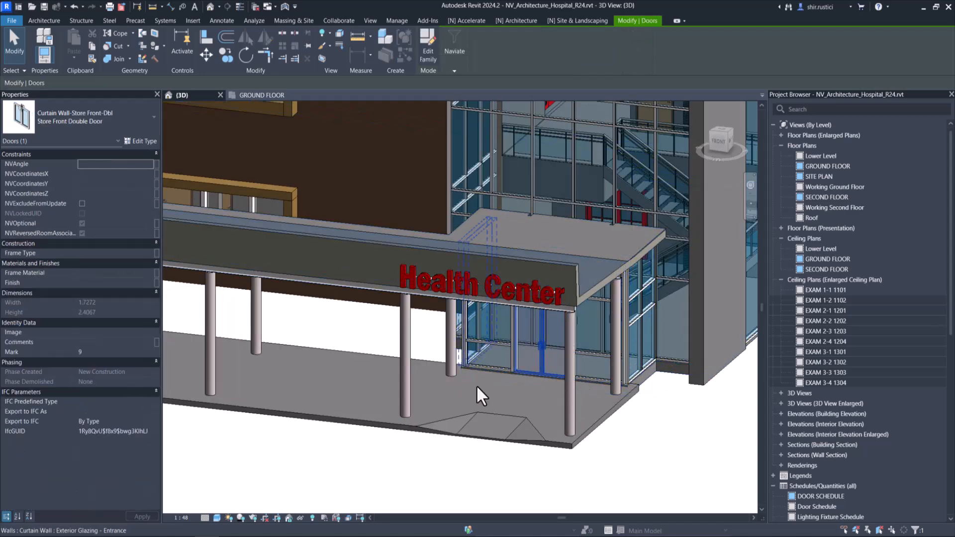
pyautogui.click(665, 452)
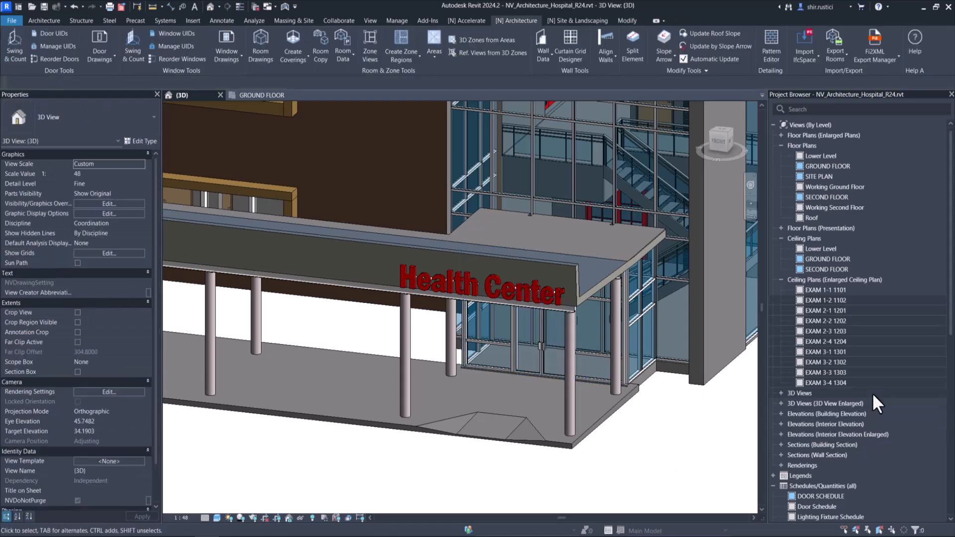
# Step: Open the Door Schedule and check its rows for the curtain wall sliding doors and the storefront double door
pyautogui.scroll(-3, 870, 418)
pyautogui.doubleClick(834, 403)
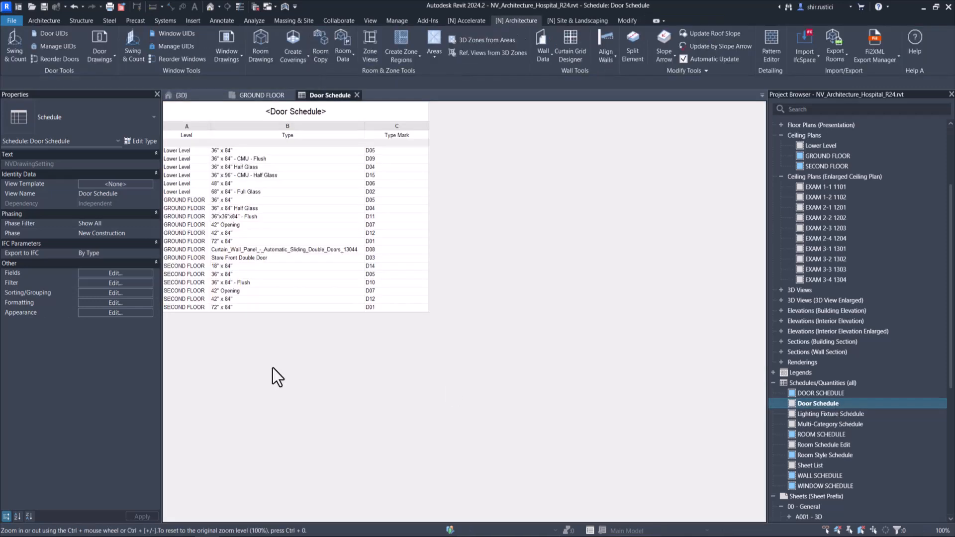
pyautogui.click(244, 253)
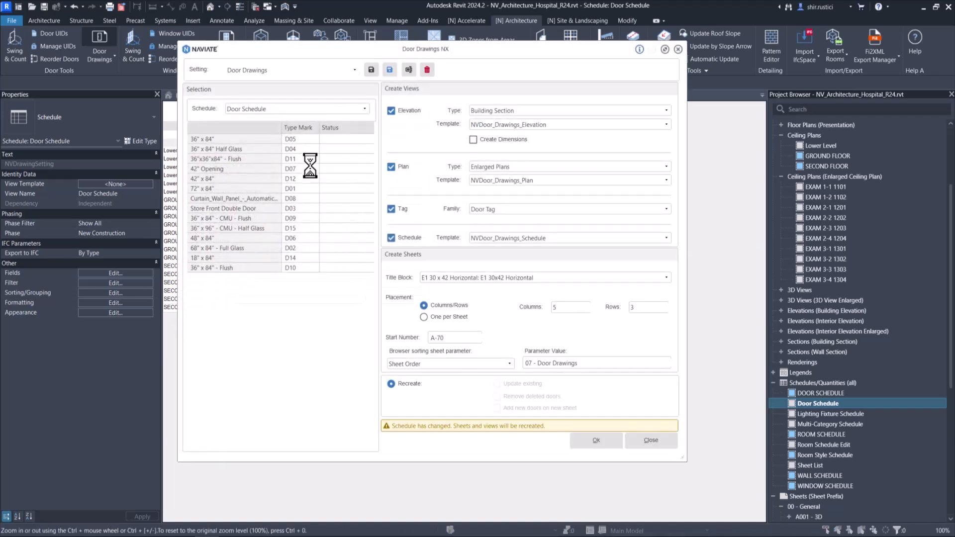
# Step: Generate door drawings from the Door Schedule with the Door Drawings setting, recreating views and sheets in 5 columns and 3 rows
pyautogui.click(243, 210)
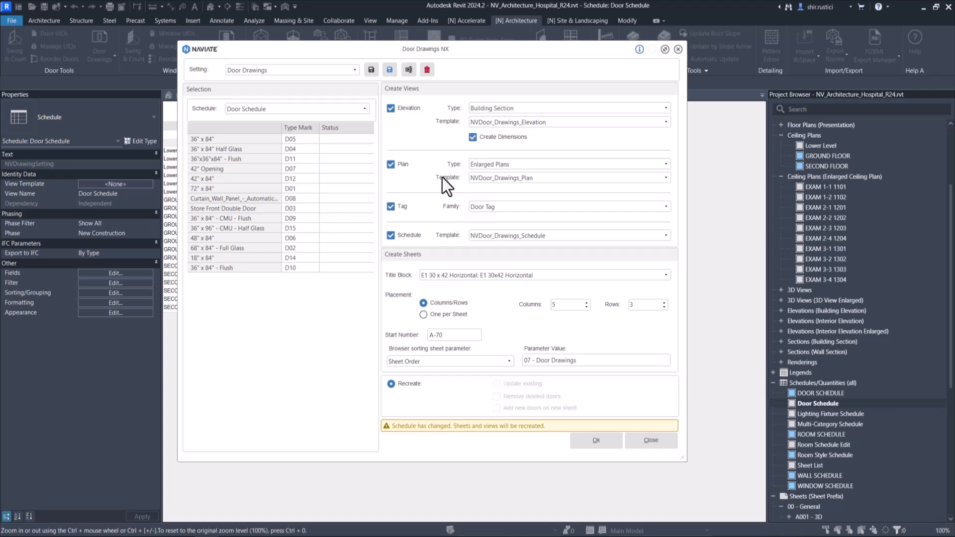
pyautogui.click(229, 206)
pyautogui.click(595, 441)
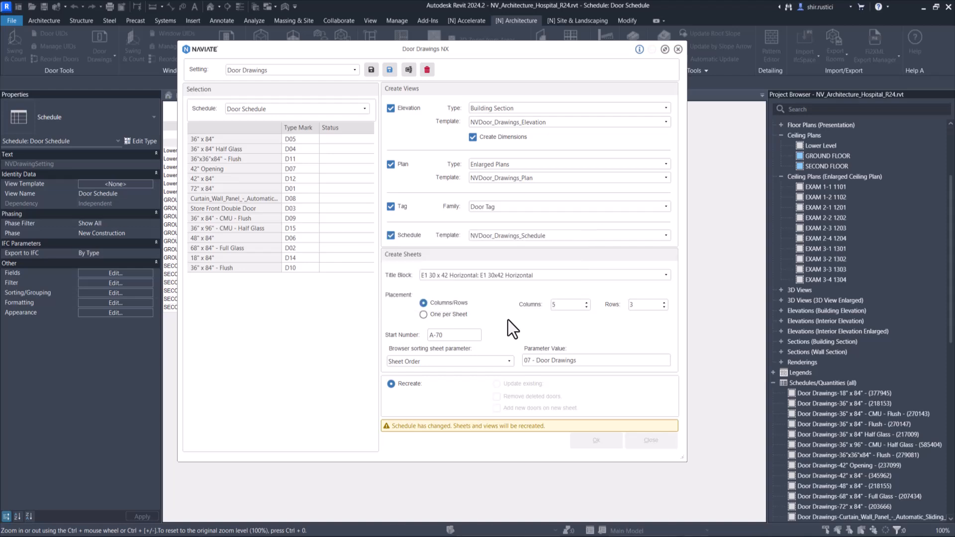
pyautogui.press('Return')
# Step: Open the A-701 - Door Drawings sheet from the 07 - Door Drawings sheet group
pyautogui.scroll(-10, 836, 407)
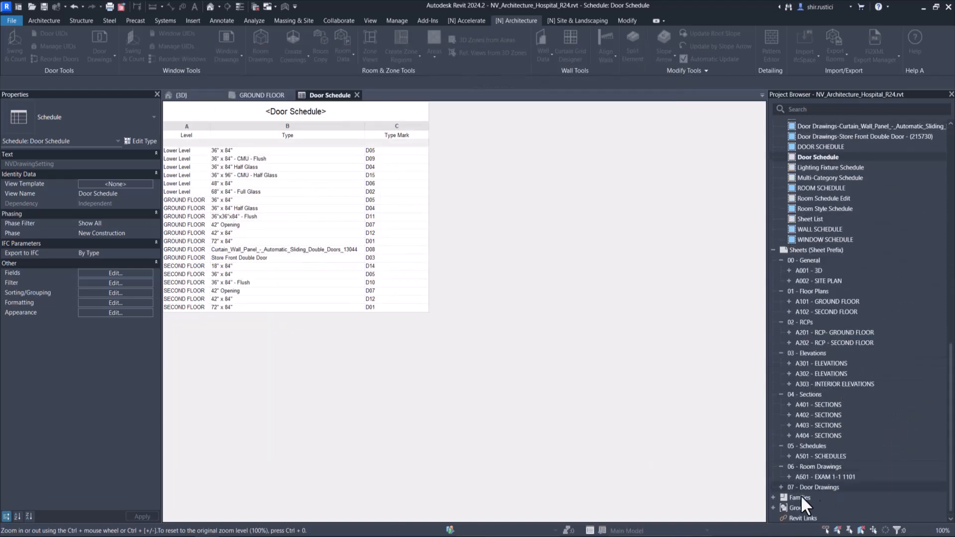
pyautogui.click(780, 487)
pyautogui.doubleClick(855, 495)
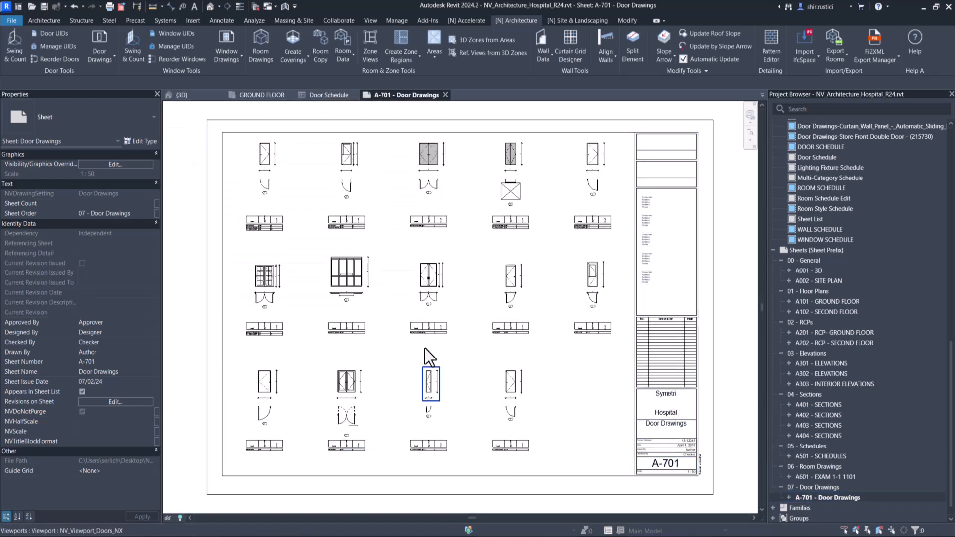
# Step: Examine the curtain wall sliding door and storefront double door drawings on the sheet, checking the double door's type in its elevation
pyautogui.click(428, 326)
pyautogui.scroll(2, 393, 308)
pyautogui.scroll(4, 378, 298)
pyautogui.moveTo(368, 298); pyautogui.dragTo(363, 362, button='middle')
pyautogui.click(421, 204)
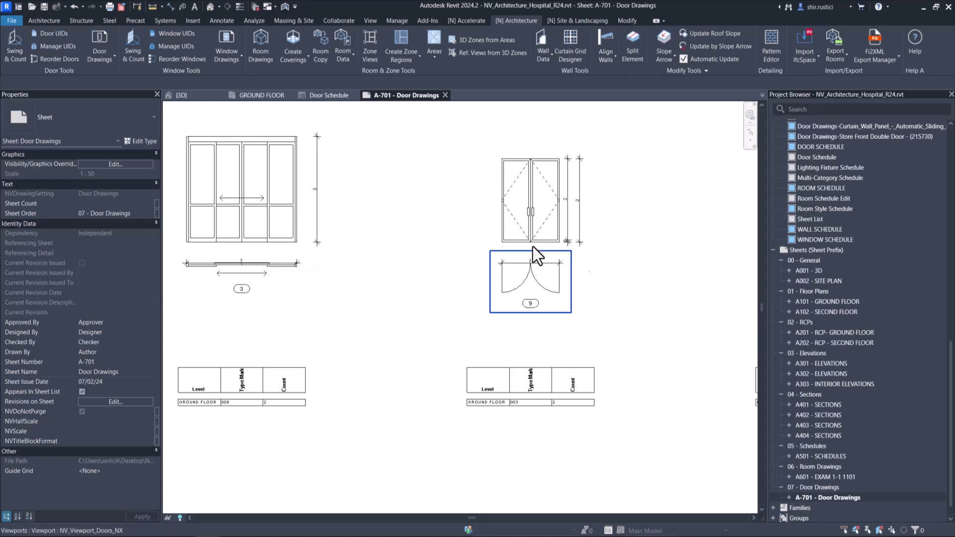
pyautogui.doubleClick(549, 204)
pyautogui.click(547, 209)
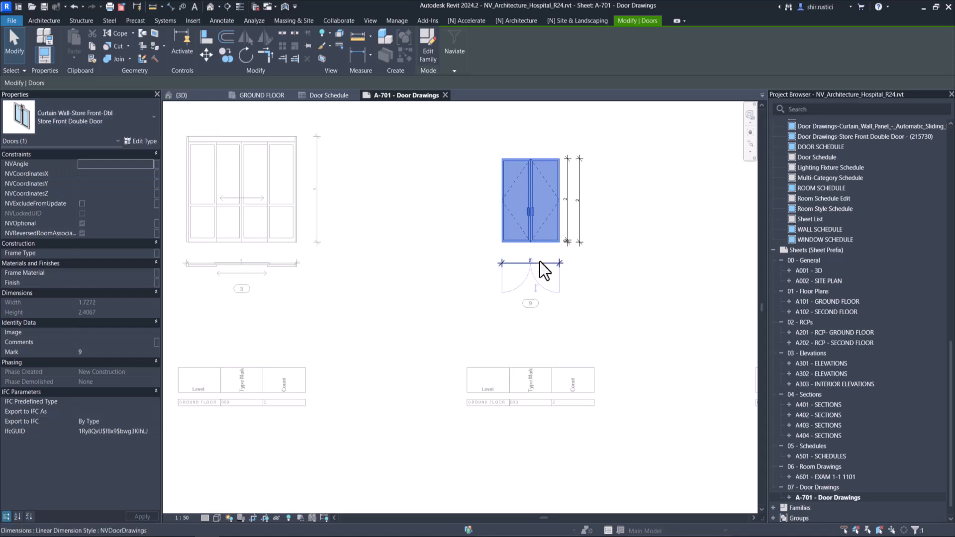
pyautogui.click(657, 249)
pyautogui.doubleClick(657, 249)
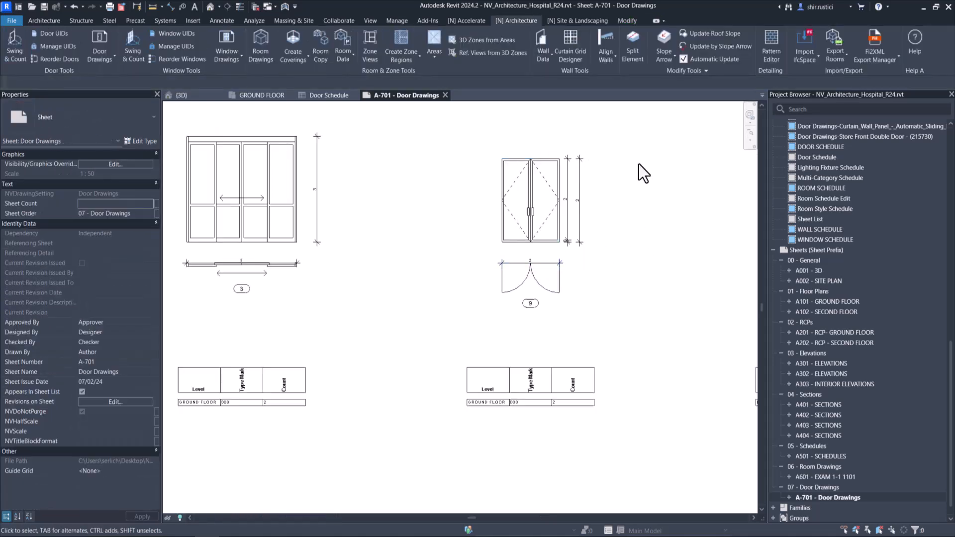
# Step: Review the overall layout of door elevations, plans and schedules on sheet A-701
pyautogui.scroll(-2, 676, 312)
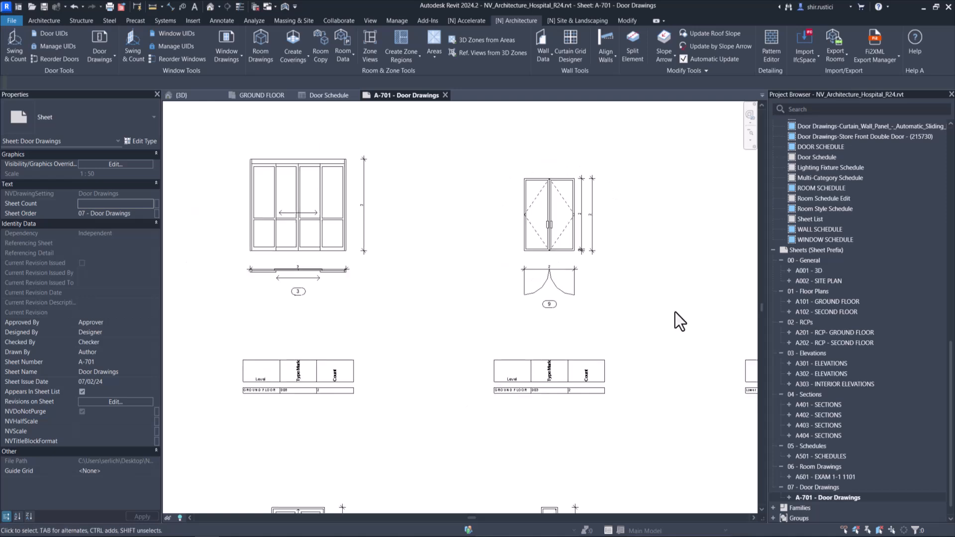
pyautogui.scroll(-1, 675, 313)
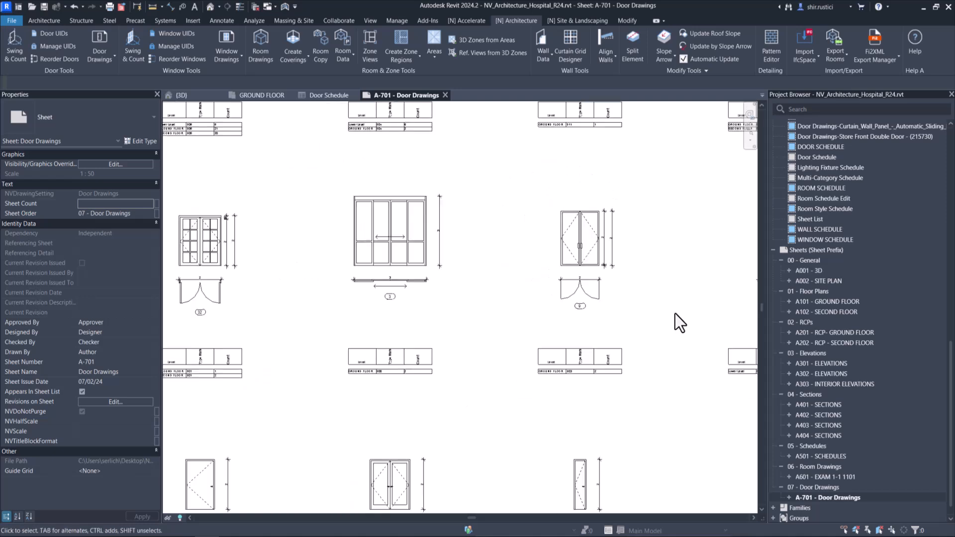
pyautogui.scroll(-3, 669, 357)
pyautogui.moveTo(670, 357); pyautogui.dragTo(480, 315, button='middle')
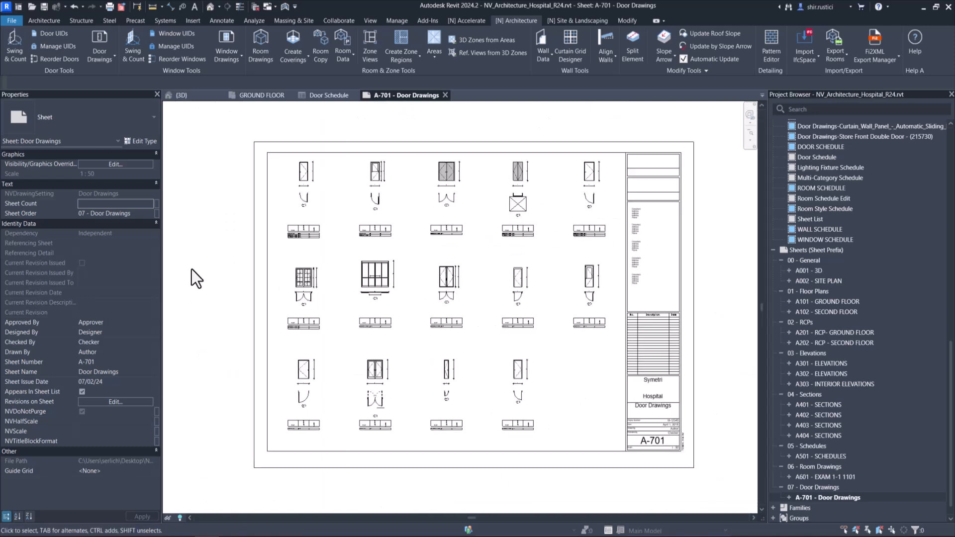
pyautogui.scroll(2, 352, 295)
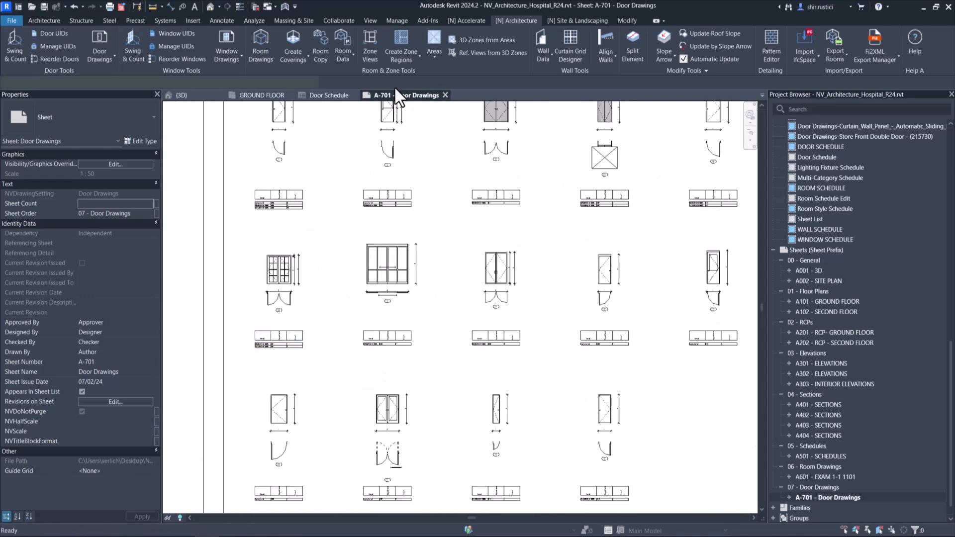
# Step: Close the door drawings sheet and the Door Schedule, and open the Roof floor plan
pyautogui.click(351, 96)
pyautogui.click(359, 96)
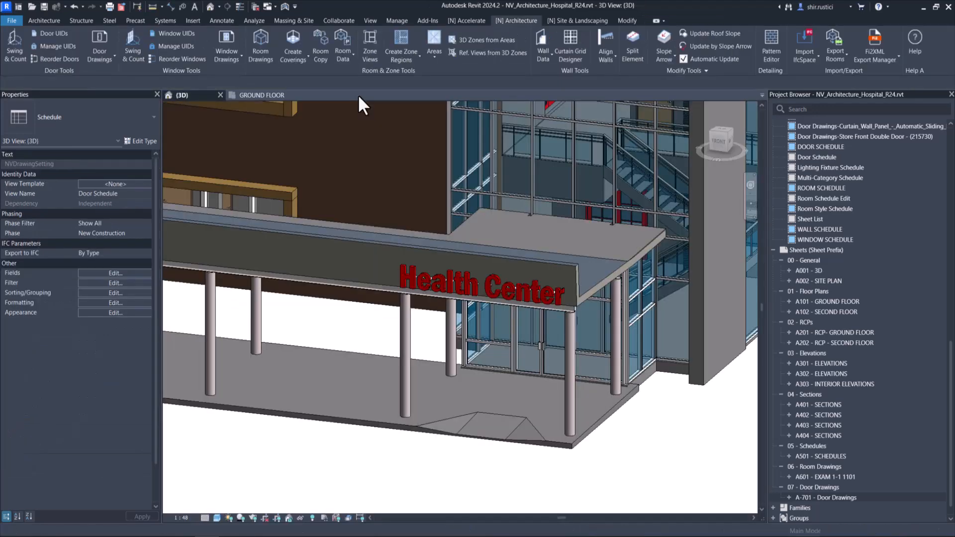
pyautogui.scroll(10, 860, 321)
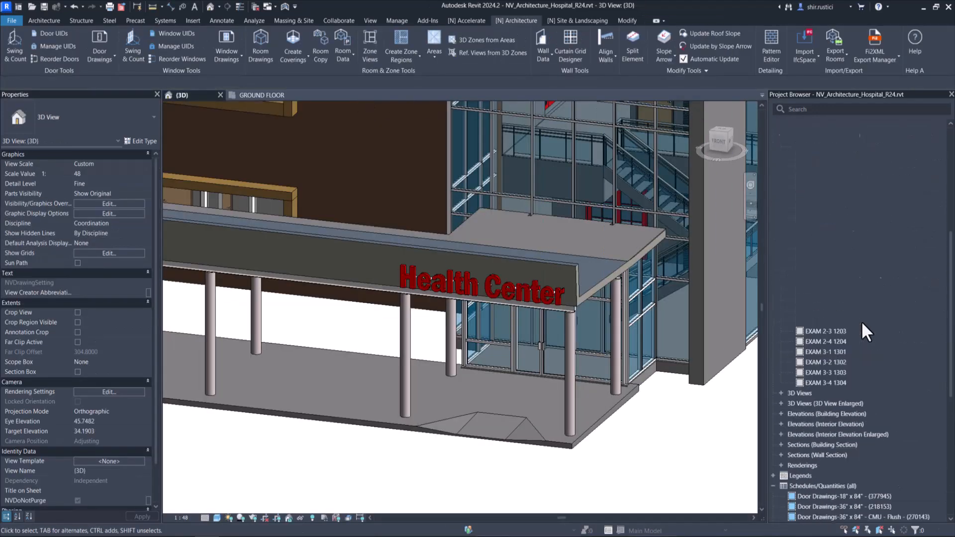
pyautogui.doubleClick(848, 214)
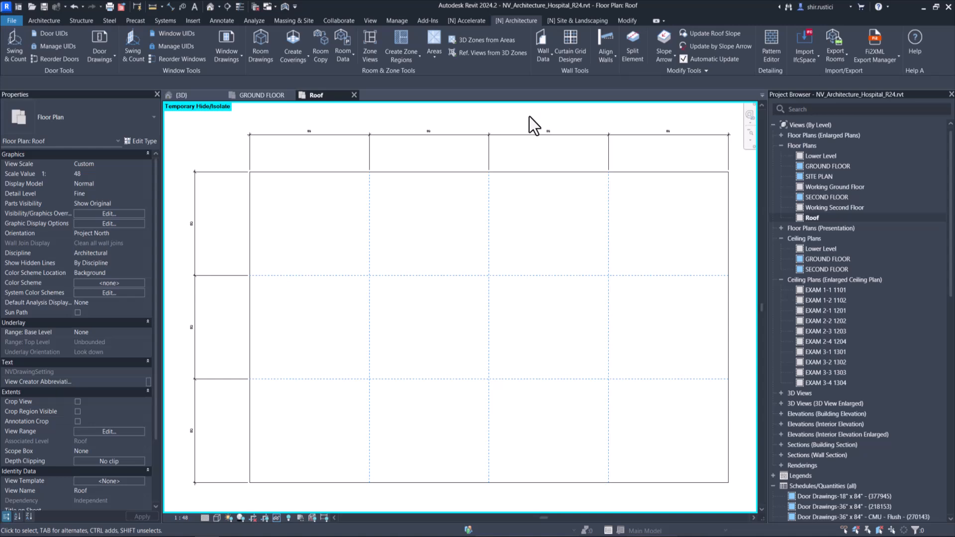
# Step: Check the length format in the project units
pyautogui.moveTo(451, 216); pyautogui.dragTo(446, 241, button='middle')
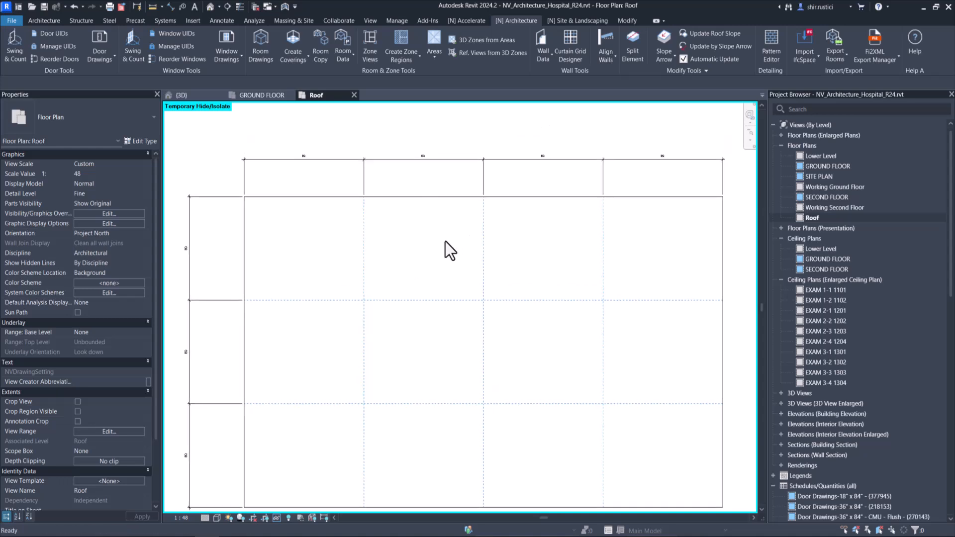
pyautogui.press('u')
pyautogui.press('n')
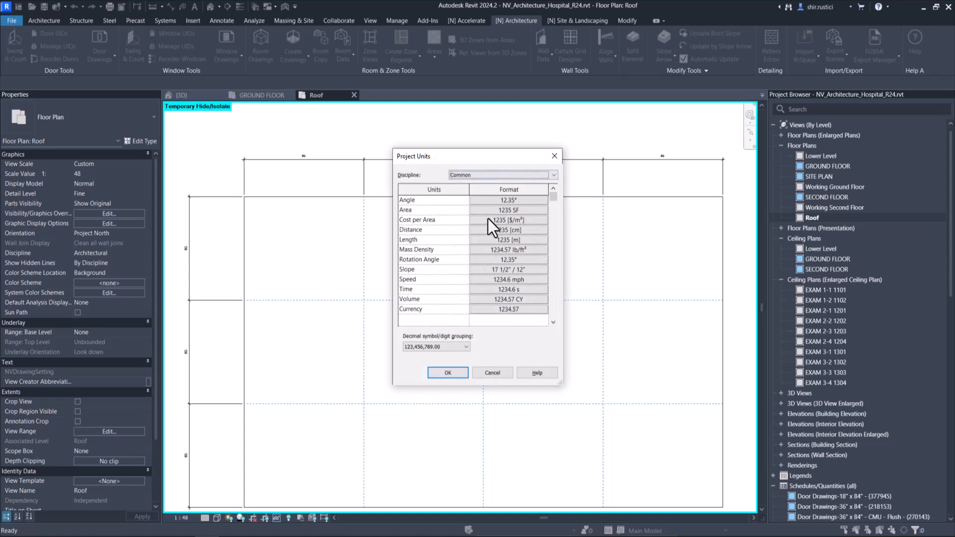
pyautogui.click(462, 373)
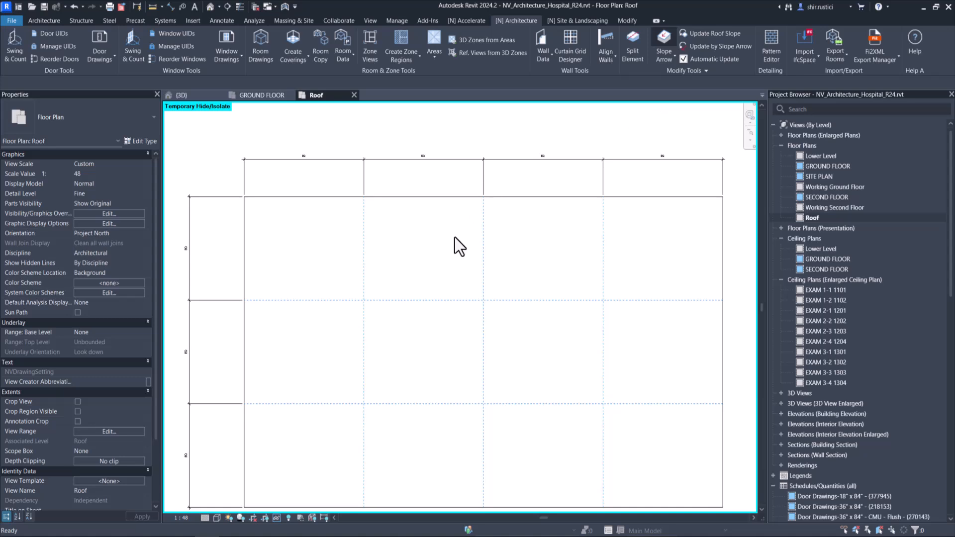
# Step: Try placing a metric slope arrow from the intersection of the dashed detail lines in the roof plan
pyautogui.click(363, 300)
pyautogui.scroll(2, 290, 253)
pyautogui.scroll(3, 291, 249)
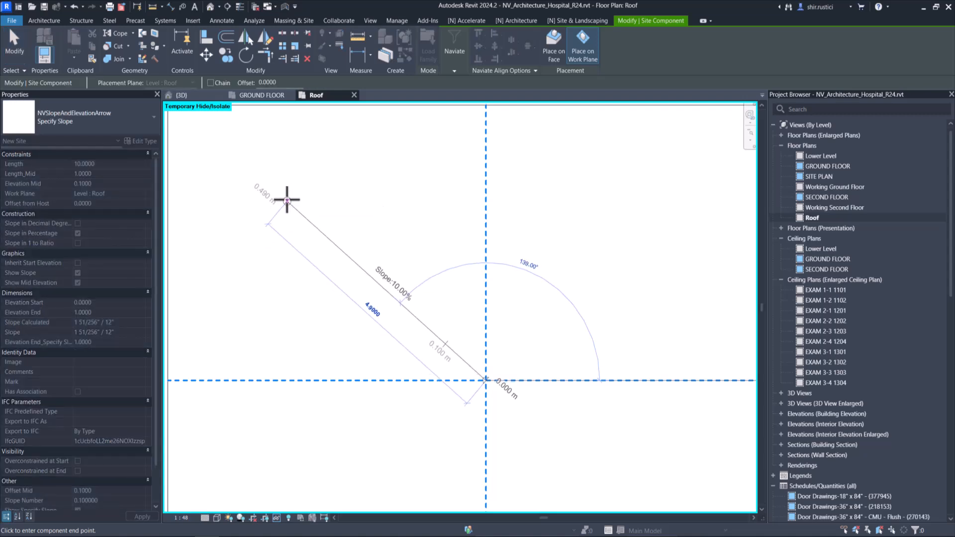
pyautogui.press('Escape')
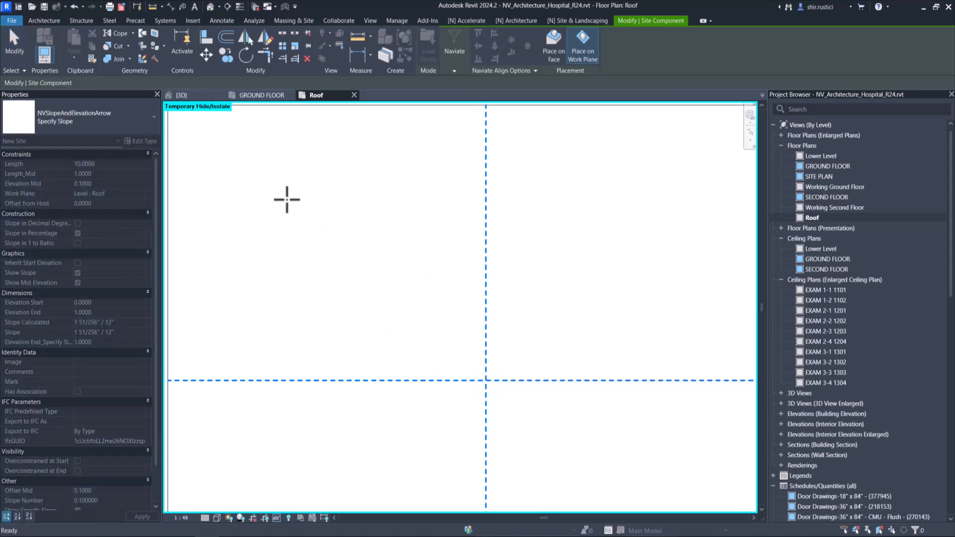
pyautogui.press('Escape')
# Step: Set the project's length units to feet and fractional inches
pyautogui.press('u')
pyautogui.press('n')
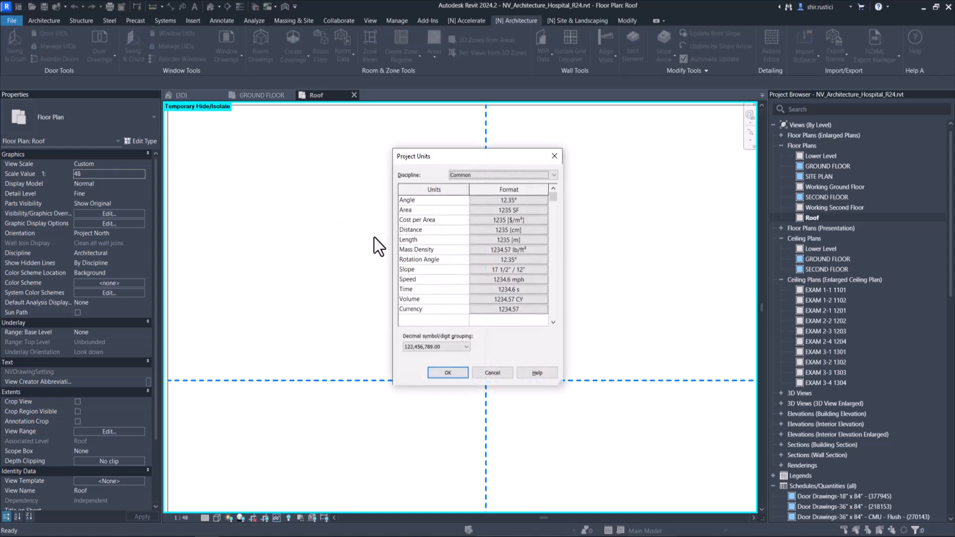
pyautogui.click(506, 241)
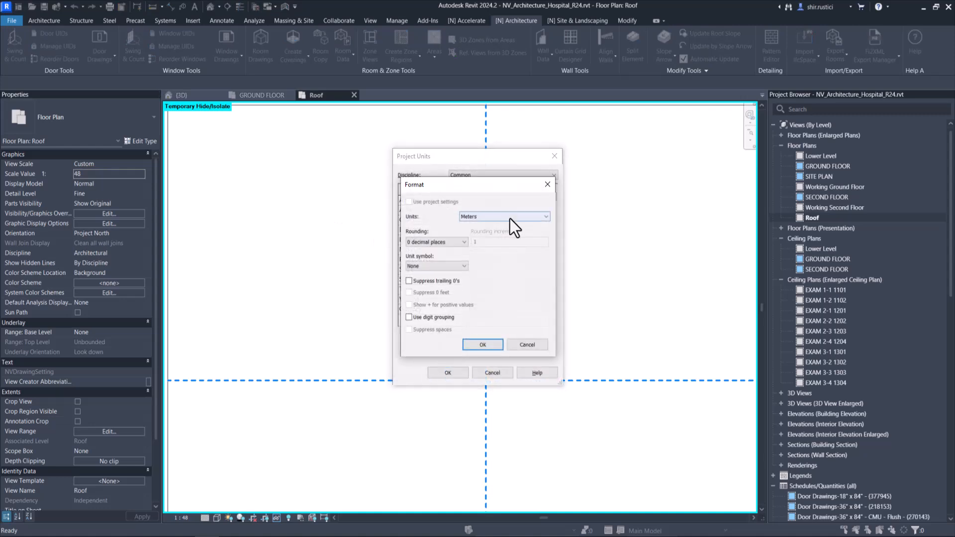
pyautogui.click(509, 219)
pyautogui.click(500, 272)
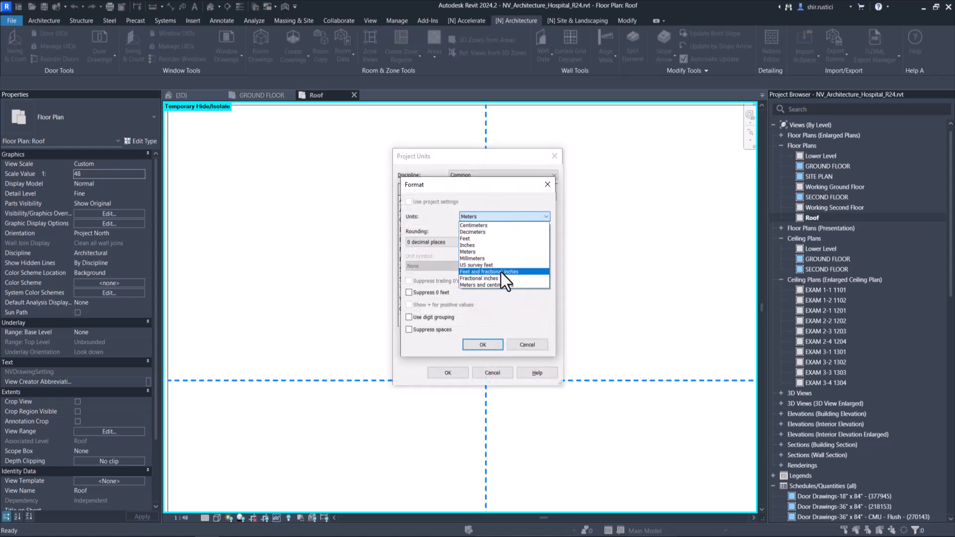
pyautogui.click(481, 345)
pyautogui.click(454, 374)
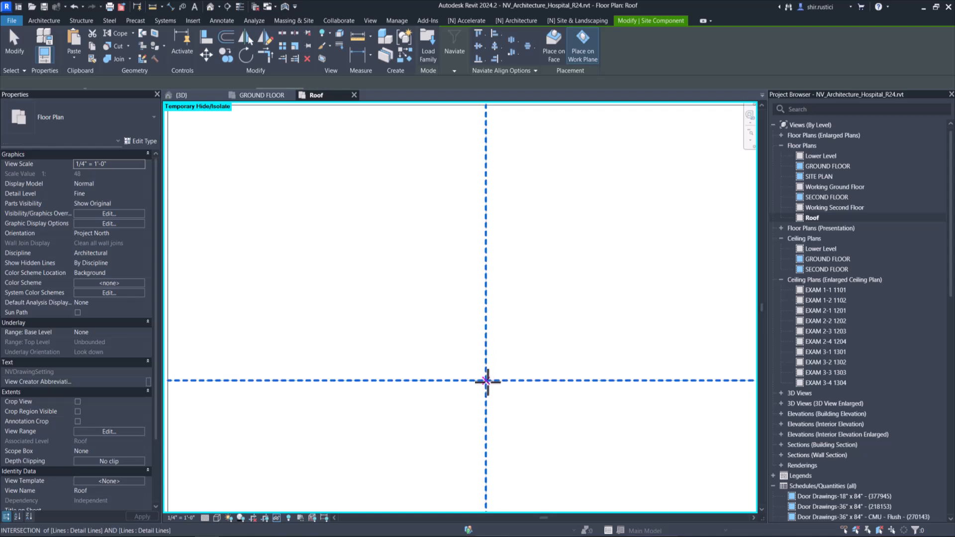
# Step: Try placing an imperial slope arrow about 19' long at 135° from the intersection of the dashed detail lines in the roof plan
pyautogui.click(486, 380)
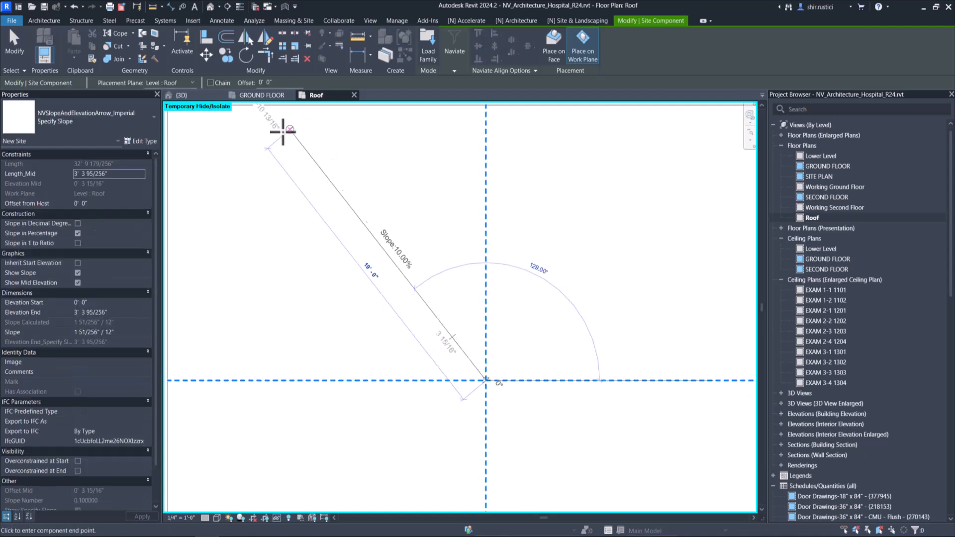
pyautogui.click(271, 147)
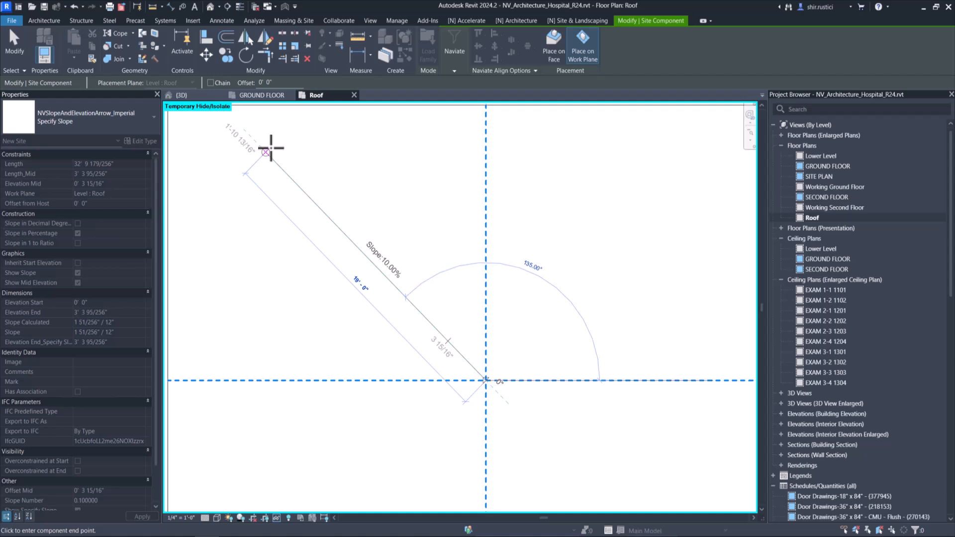
pyautogui.press('Escape')
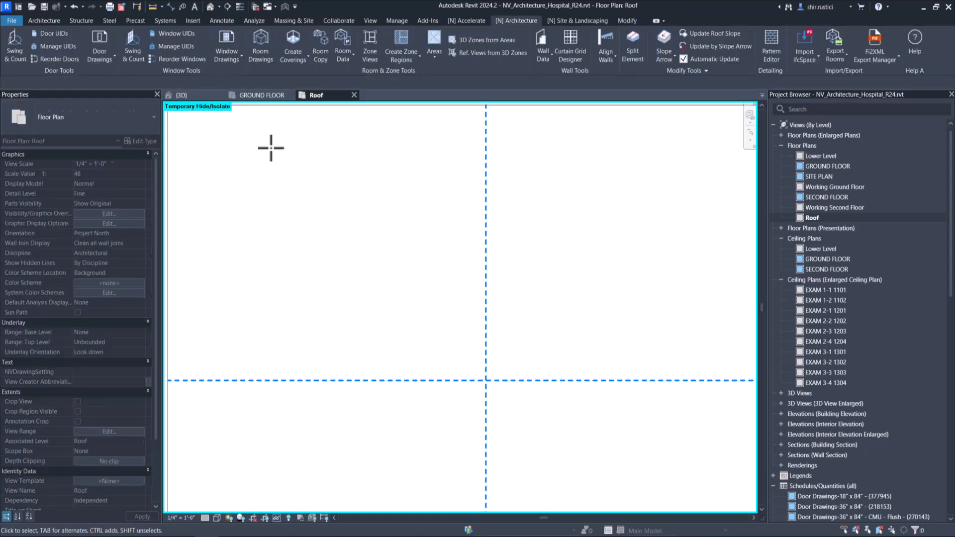
# Step: Close the Roof plan and open the GROUND FLOOR floor plan
pyautogui.click(353, 95)
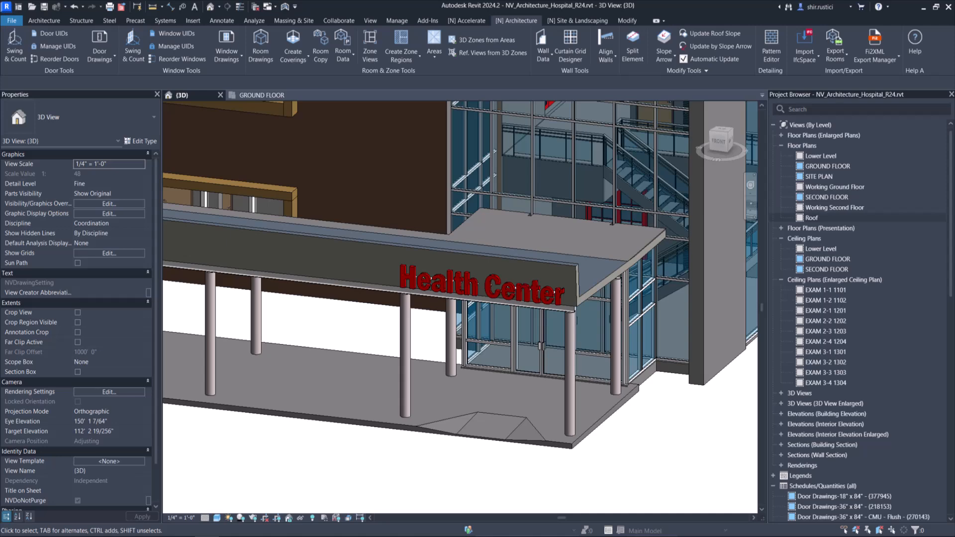
pyautogui.moveTo(470, 222); pyautogui.dragTo(464, 238, button='middle')
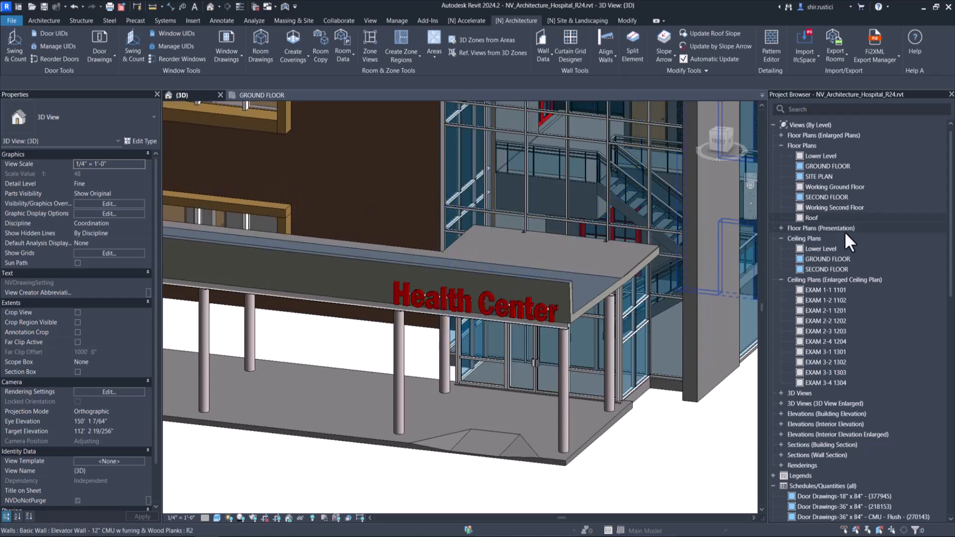
pyautogui.click(843, 169)
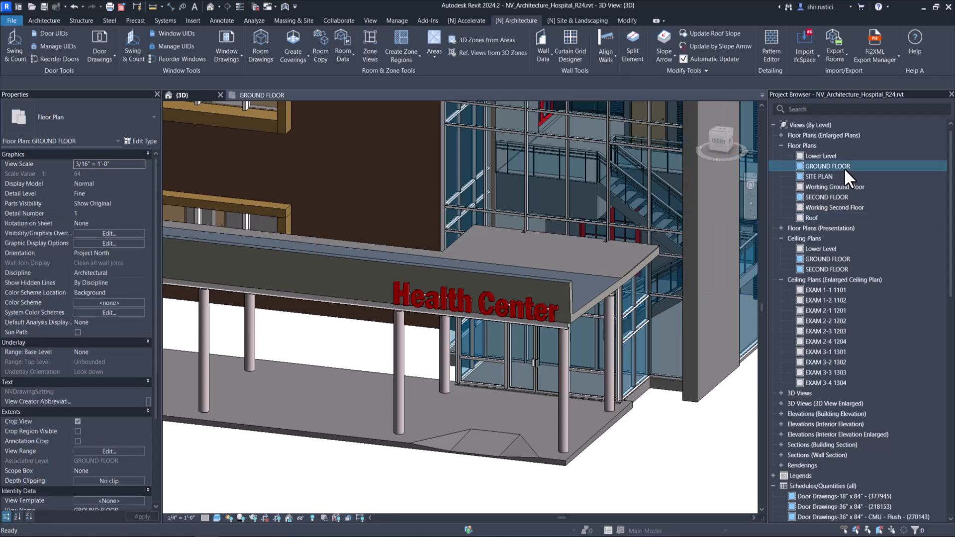
pyautogui.doubleClick(840, 168)
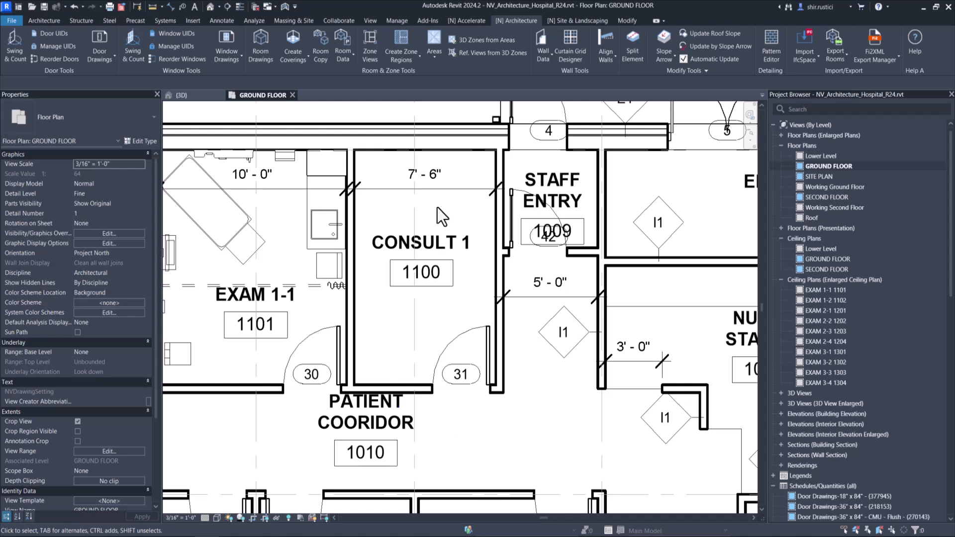
# Step: Start Create Coverings for the CONSULT 1 room with only wall coverings enabled, leaving floor and ceiling coverings off
pyautogui.click(472, 307)
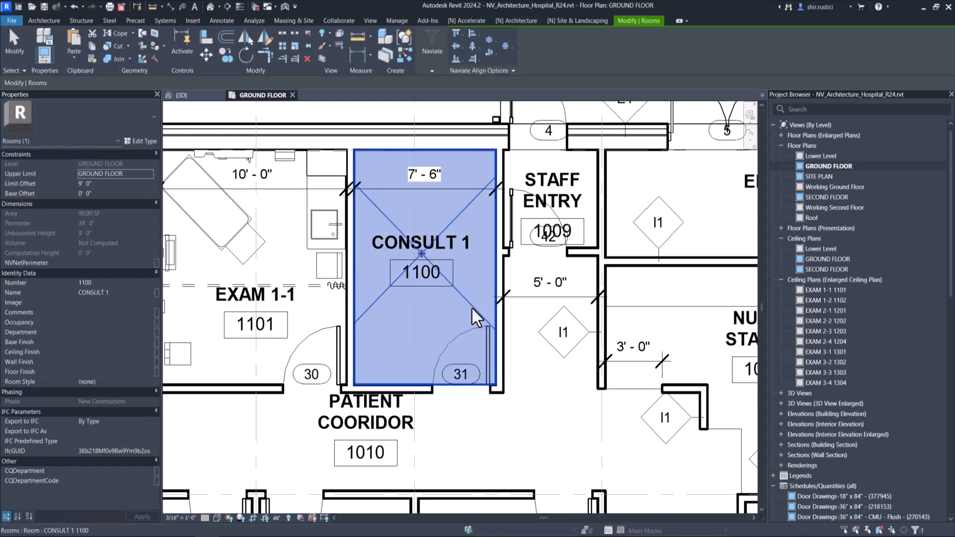
pyautogui.click(525, 22)
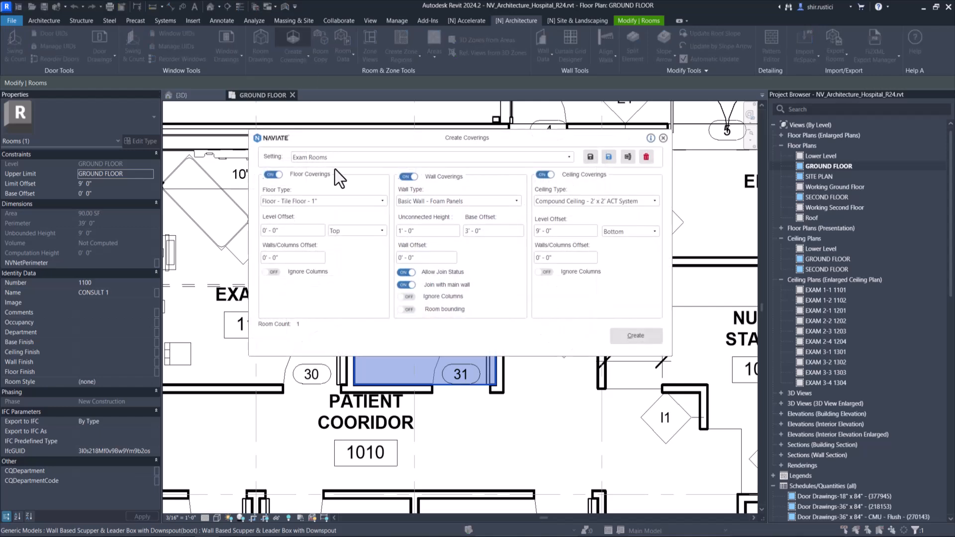
pyautogui.click(273, 174)
pyautogui.click(409, 176)
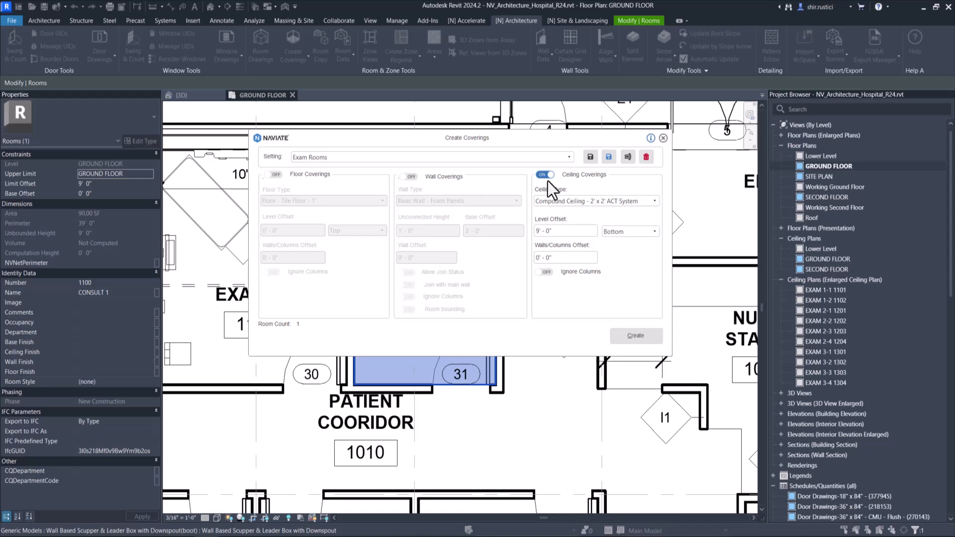
pyautogui.click(547, 175)
pyautogui.click(412, 176)
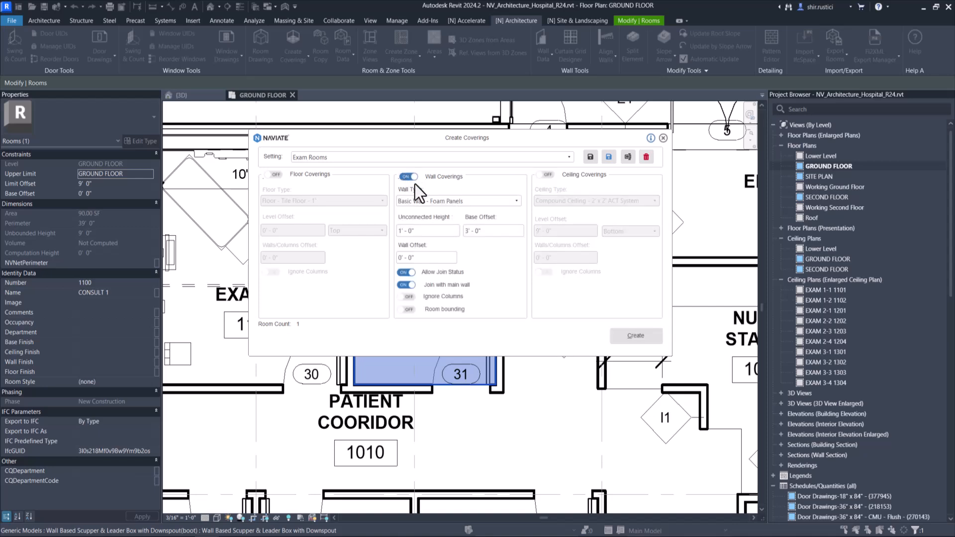
# Step: Set the wall covering's base offset to 0 1/2 and create the Foam Panels covering in the CONSULT 1 room
pyautogui.doubleClick(467, 231)
pyautogui.doubleClick(476, 230)
pyautogui.write('0 1/2')
pyautogui.click(442, 230)
pyautogui.moveTo(400, 230); pyautogui.dragTo(396, 231)
pyautogui.click(627, 334)
pyautogui.click(472, 287)
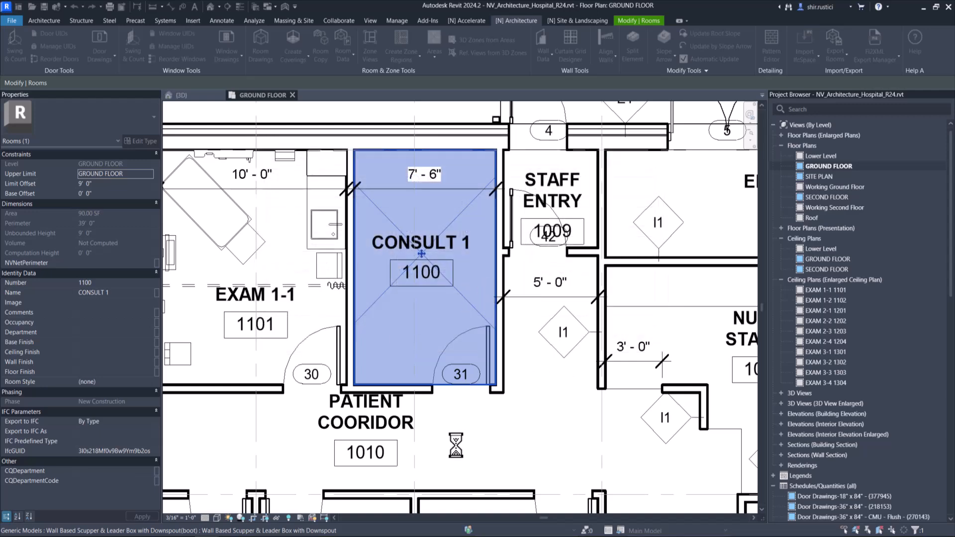
pyautogui.click(521, 310)
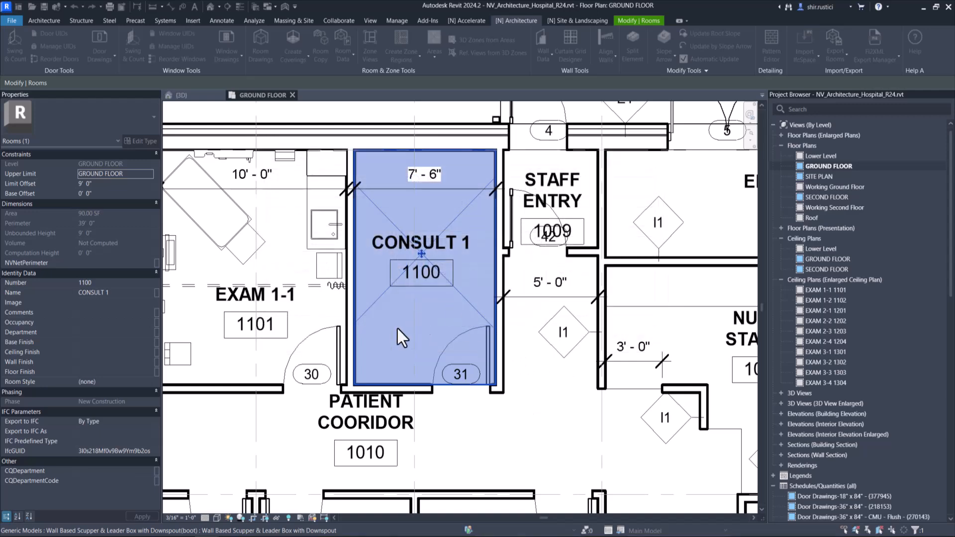
# Step: Inspect door 31 and the walls of the CONSULT 1 room after creating the coverings
pyautogui.click(484, 401)
pyautogui.click(488, 332)
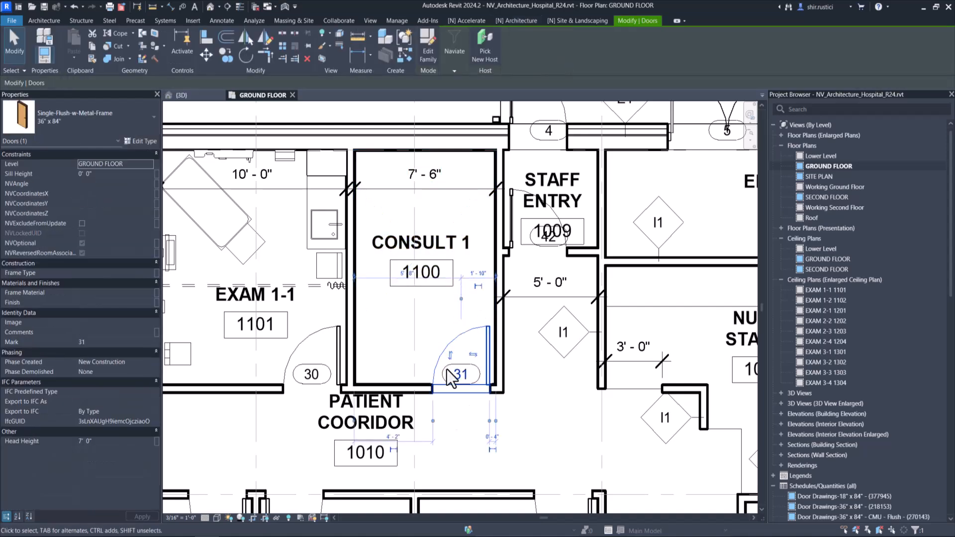
pyautogui.click(527, 413)
# Step: Examine the room separation lines along the WAITING area and beside the NURSE STATION on the ground floor
pyautogui.scroll(-5, 487, 374)
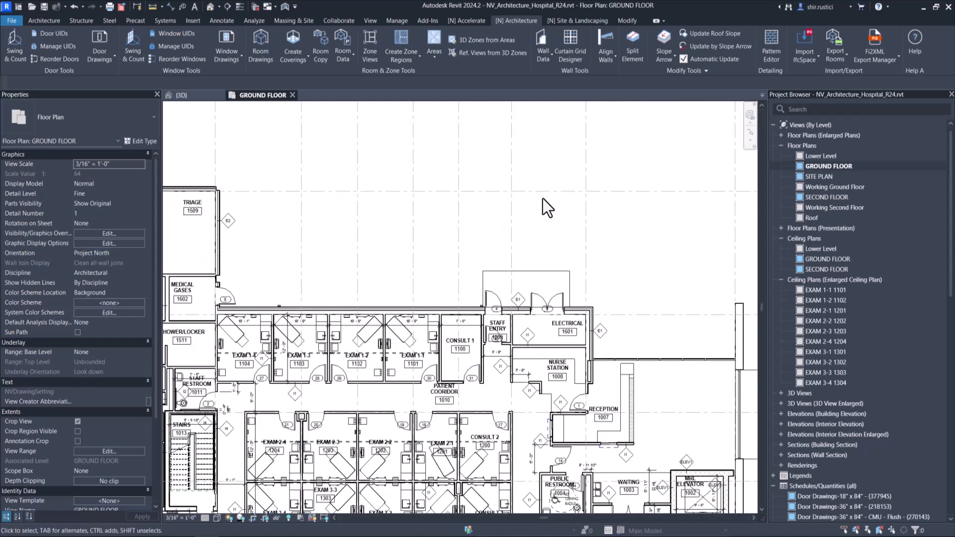
pyautogui.press('ctrl')
pyautogui.press('ctrl')
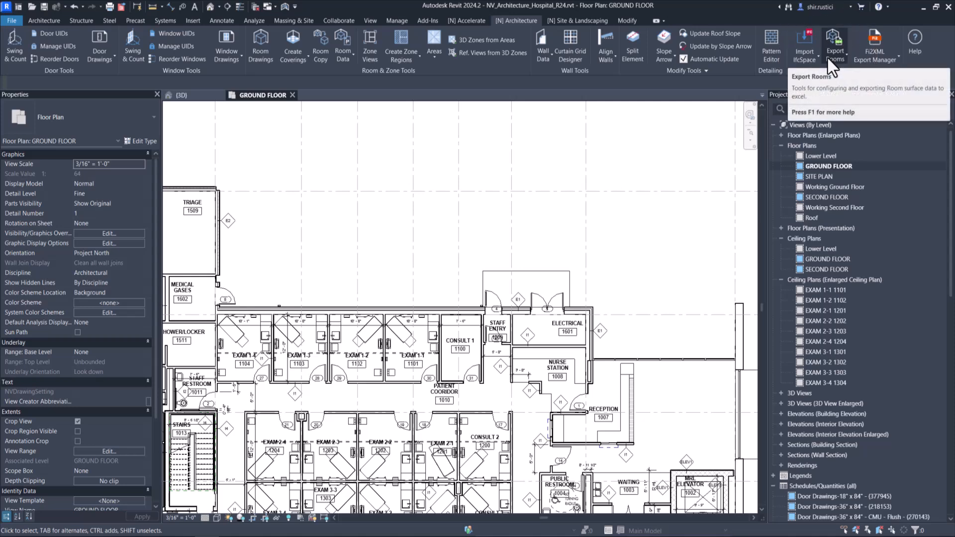
pyautogui.moveTo(677, 366); pyautogui.dragTo(661, 272, button='middle')
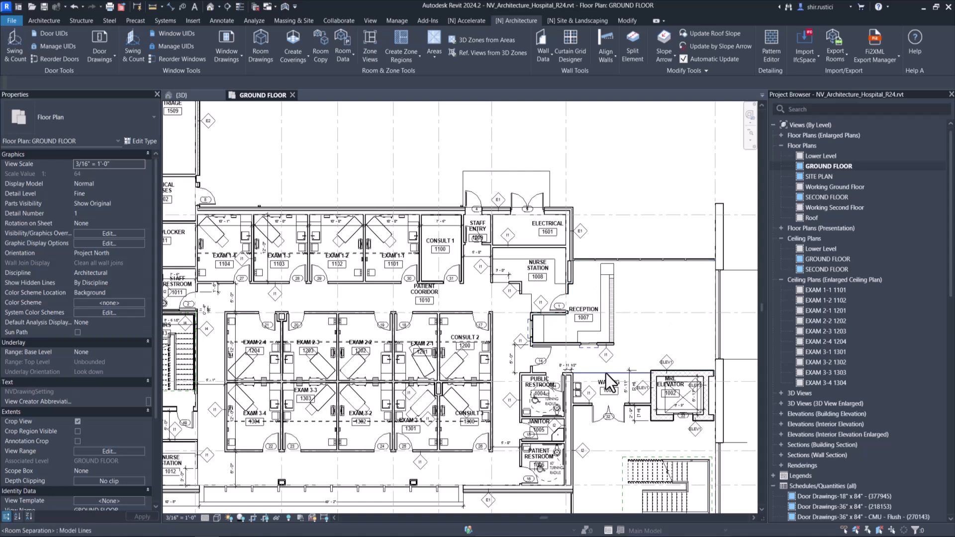
pyautogui.press('Tab')
pyautogui.click(595, 377)
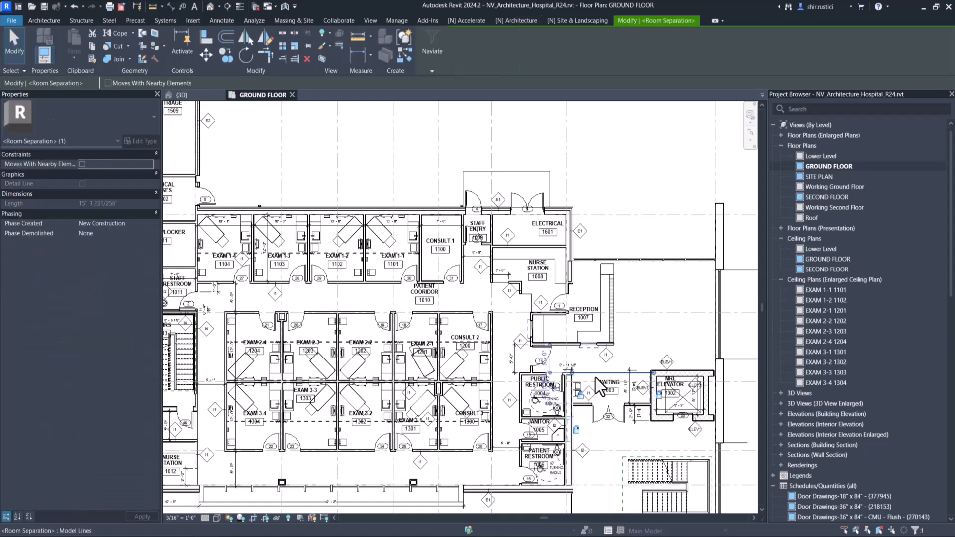
pyautogui.click(530, 298)
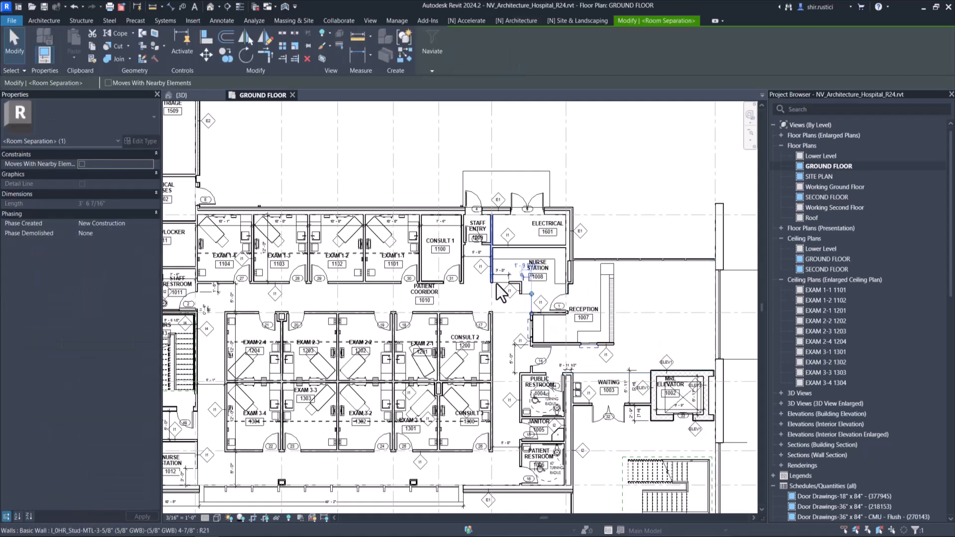
pyautogui.click(667, 312)
pyautogui.press('Escape')
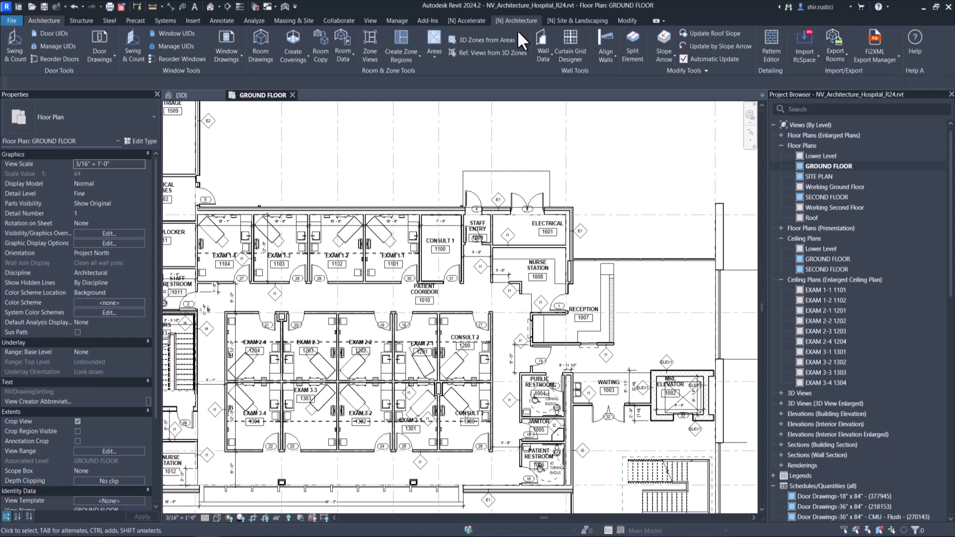
# Step: Export the room surface data for all phases to an Excel file on the Desktop named room surface.xlsx
pyautogui.click(836, 55)
pyautogui.click(851, 75)
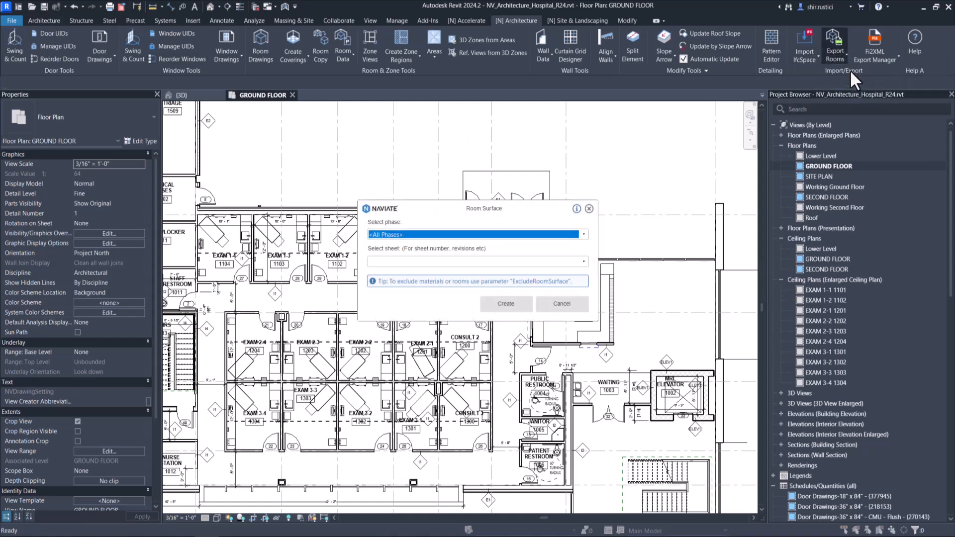
pyautogui.click(518, 306)
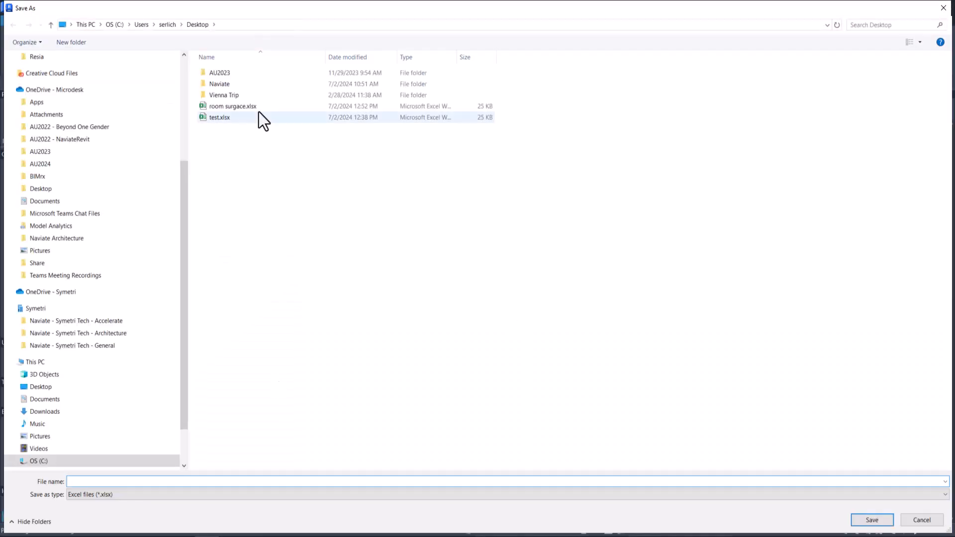
pyautogui.click(234, 107)
pyautogui.click(95, 483)
pyautogui.click(97, 483)
pyautogui.press('BackSpace')
pyautogui.write('face.xlsx')
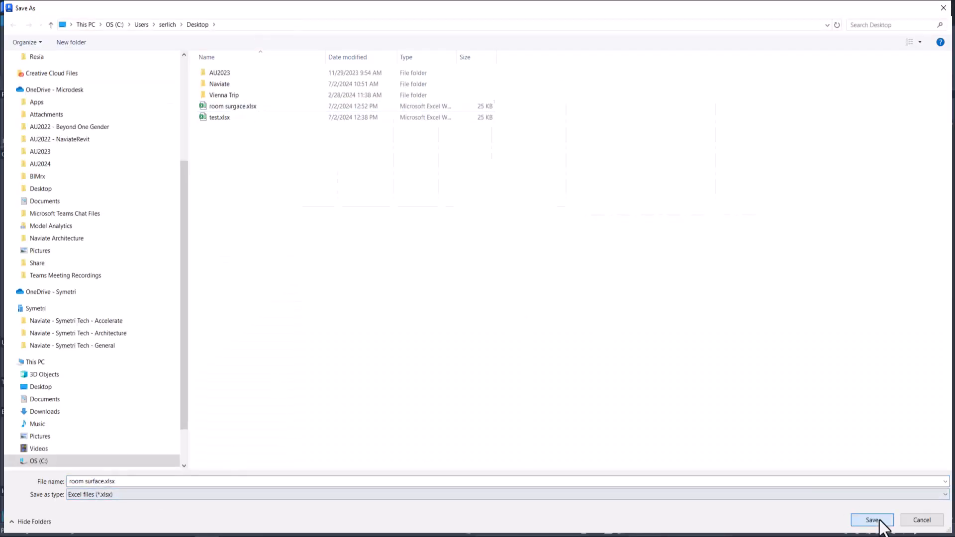
pyautogui.click(879, 521)
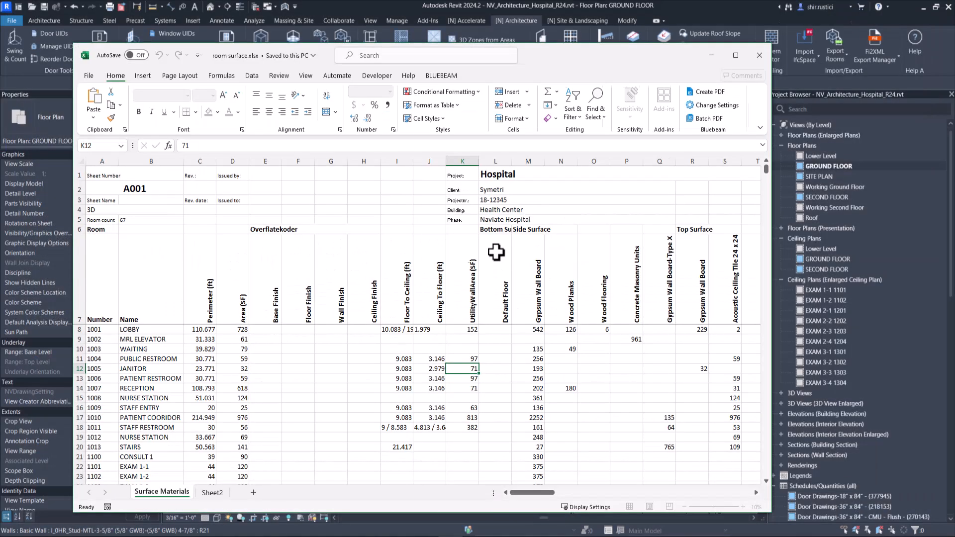
# Step: Check the surface areas in the RECEPTION row of the exported workbook and close it
pyautogui.click(149, 378)
pyautogui.click(149, 388)
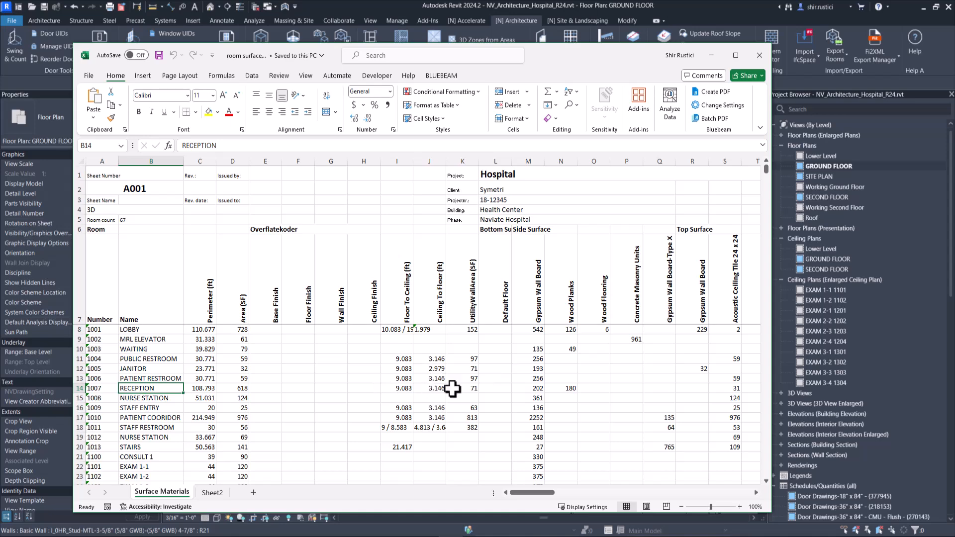
pyautogui.click(752, 59)
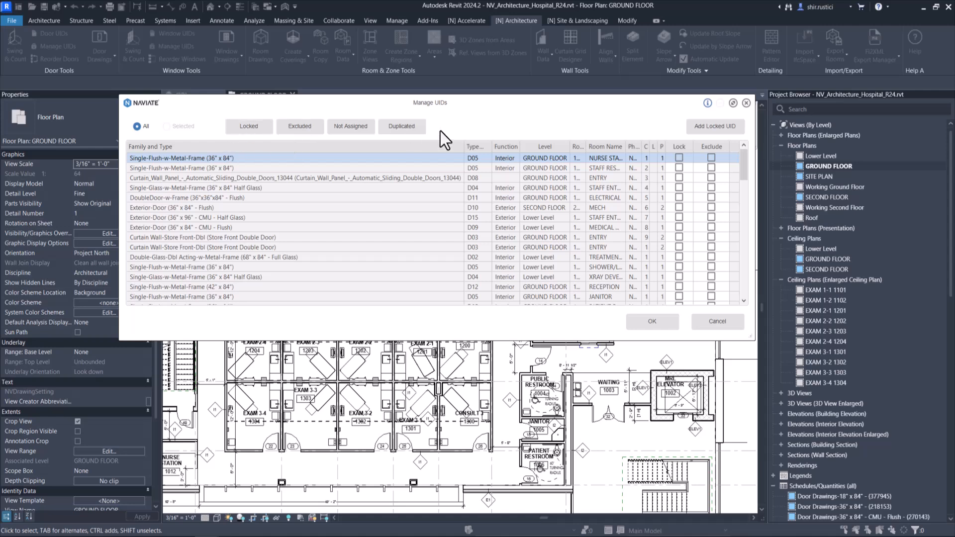
# Step: In Manage UIDs, lock the NURSE STATION, STAFF RESTROOM and sliding ENTRY doors, and exclude the STAFF ENTRY, ELECTRICAL and MECH doors
pyautogui.click(679, 158)
pyautogui.click(679, 167)
pyautogui.click(679, 178)
pyautogui.click(711, 187)
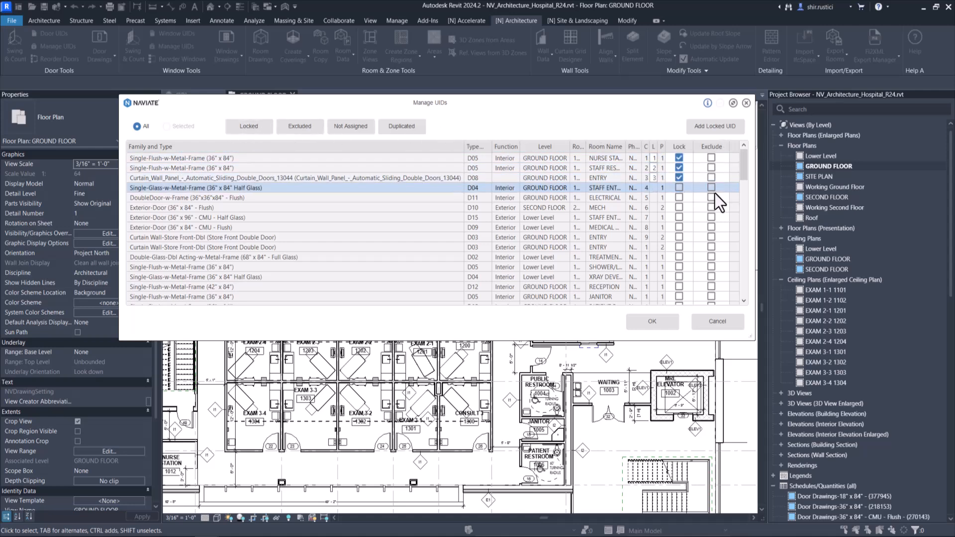
pyautogui.click(711, 198)
pyautogui.click(711, 207)
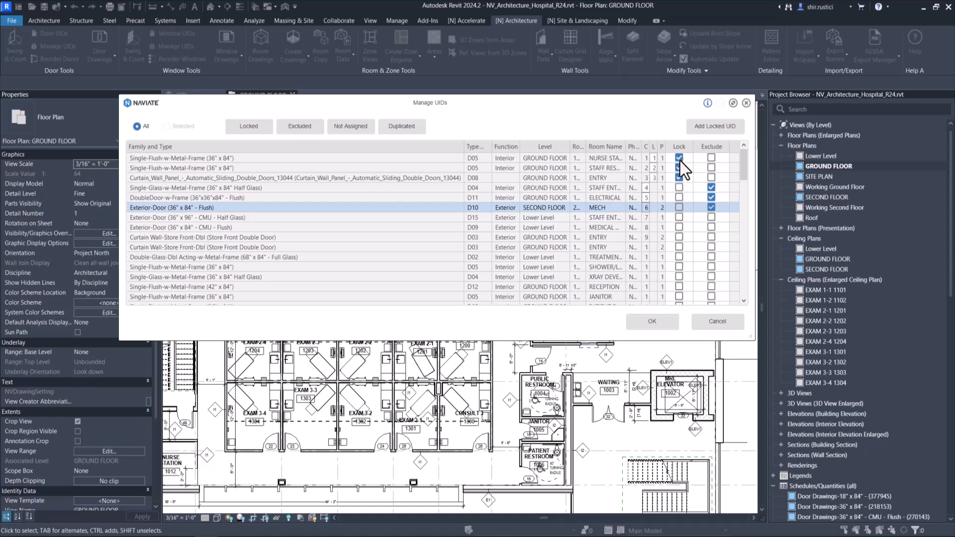
# Step: Review the door list filtered by excluded, locked and not assigned, and apply the UID changes
pyautogui.click(291, 126)
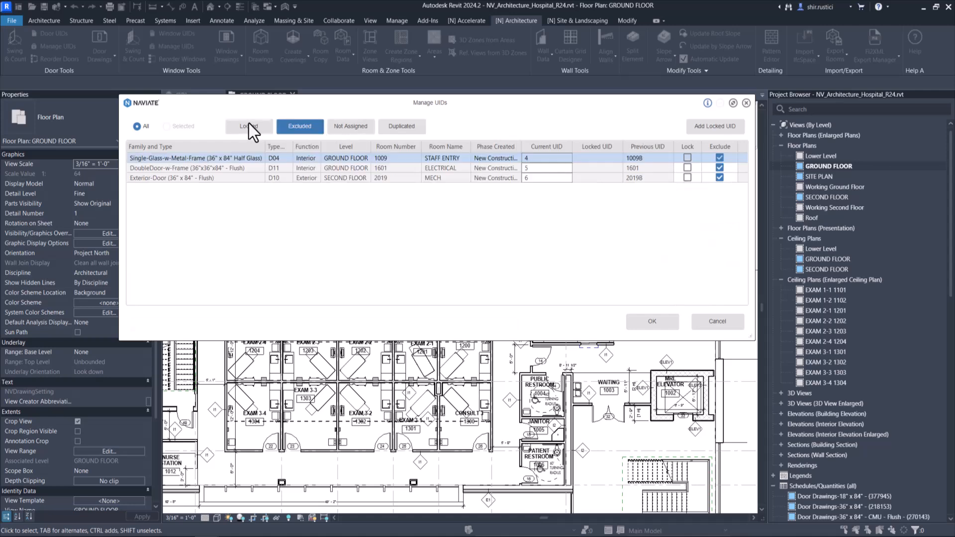
pyautogui.click(247, 126)
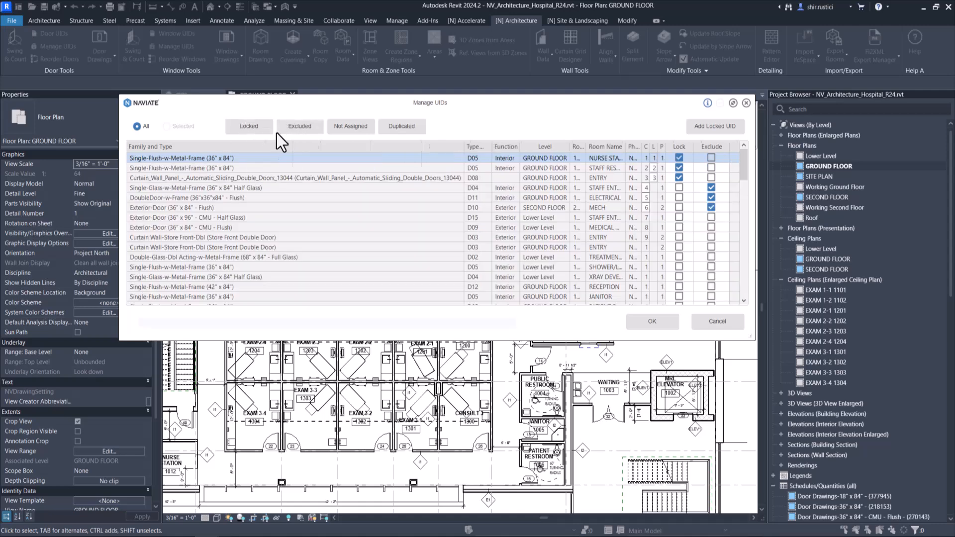
pyautogui.click(247, 126)
pyautogui.click(350, 126)
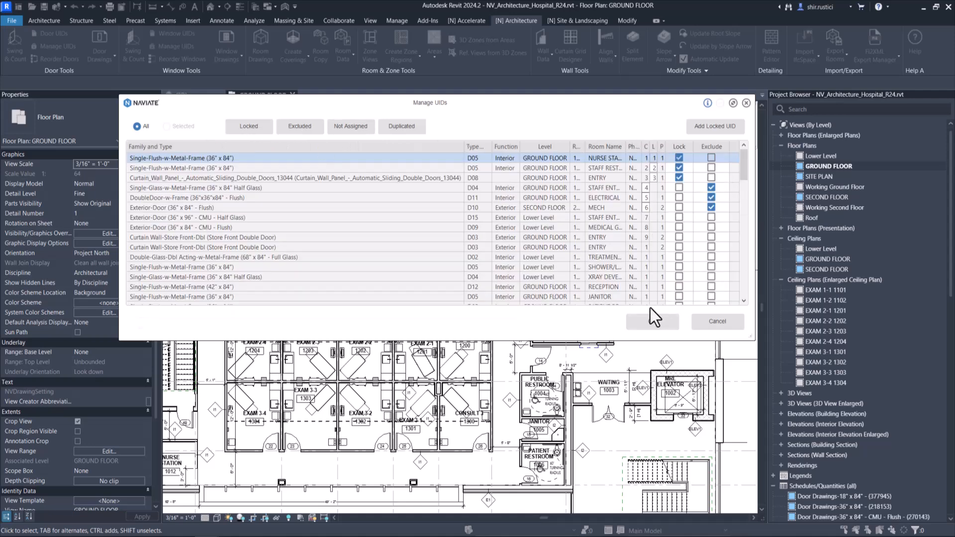
pyautogui.click(644, 322)
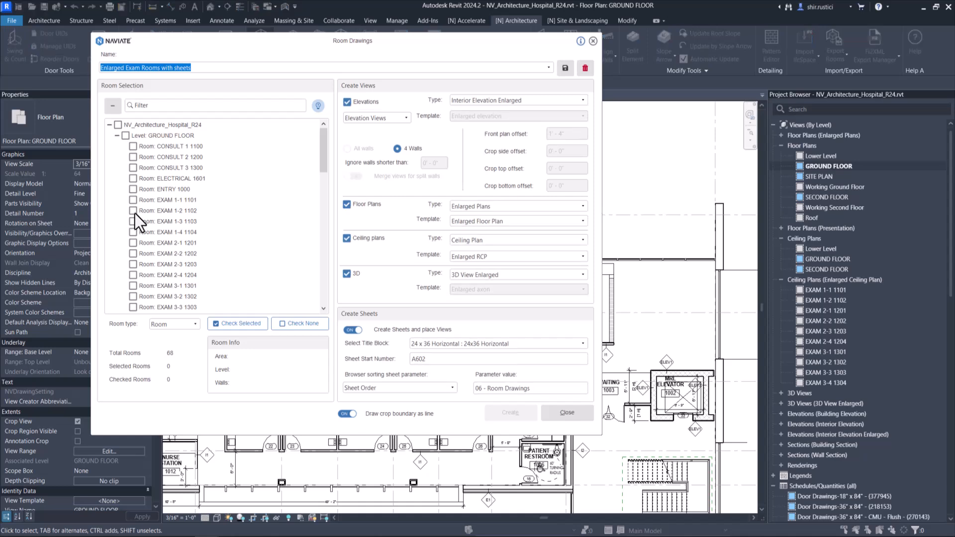
# Step: Create room drawings with sheets for EXAM 1-2 1102, EXAM 1-3 1103 and EXAM 1-4 1104 using the Enlarged Exam Rooms with sheets setting
pyautogui.click(133, 211)
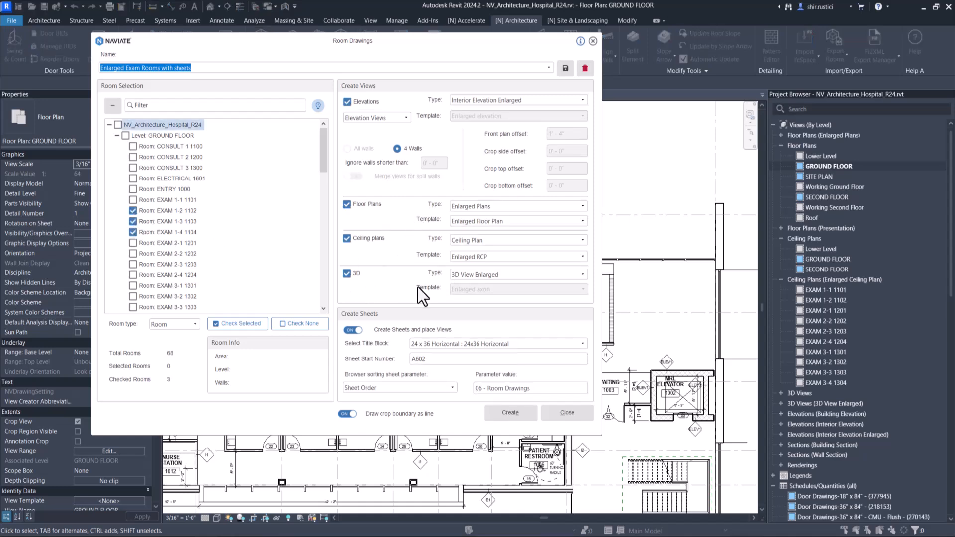
pyautogui.click(510, 412)
pyautogui.click(383, 257)
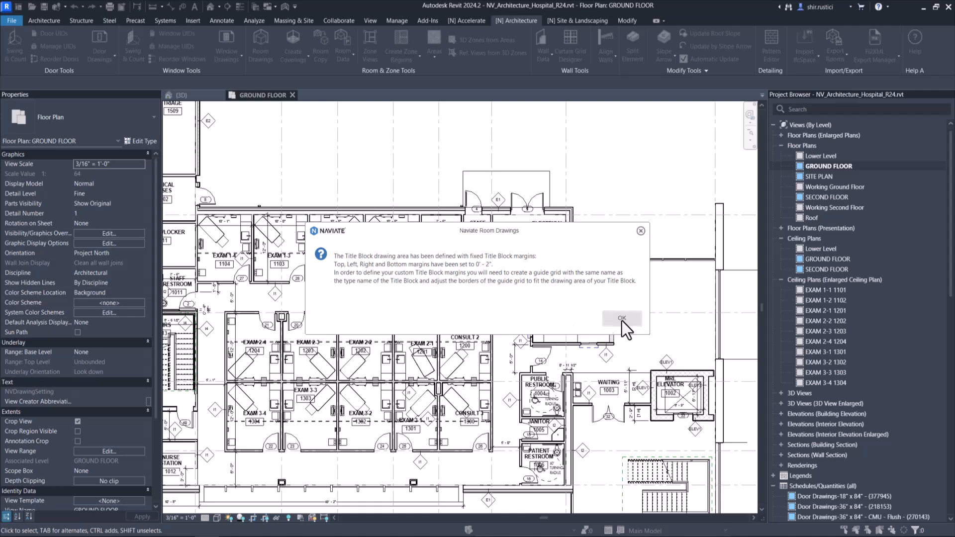
pyautogui.click(601, 321)
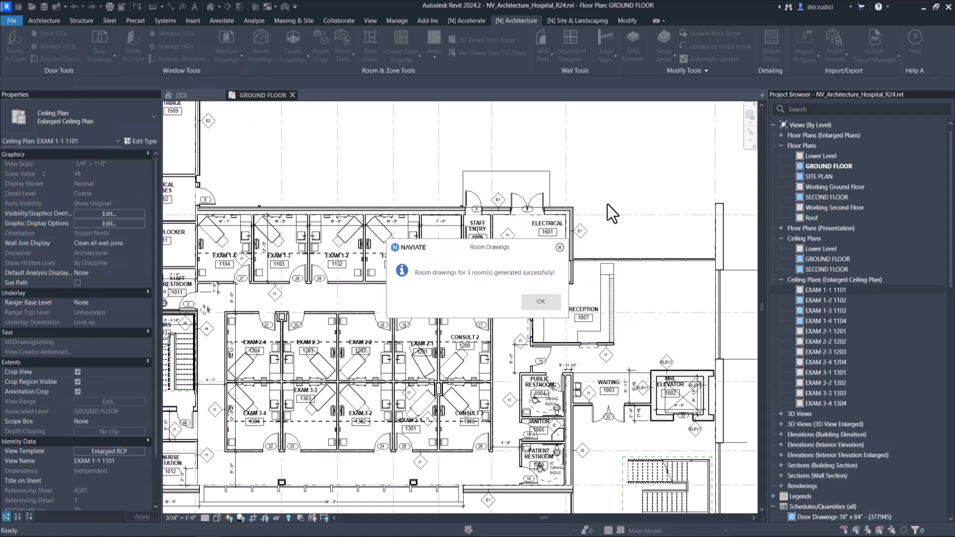
# Step: Open sheet A604 - EXAM 1-2 to review its generated room views, and close the sheet
pyautogui.click(542, 301)
pyautogui.scroll(-17, 787, 274)
pyautogui.doubleClick(817, 467)
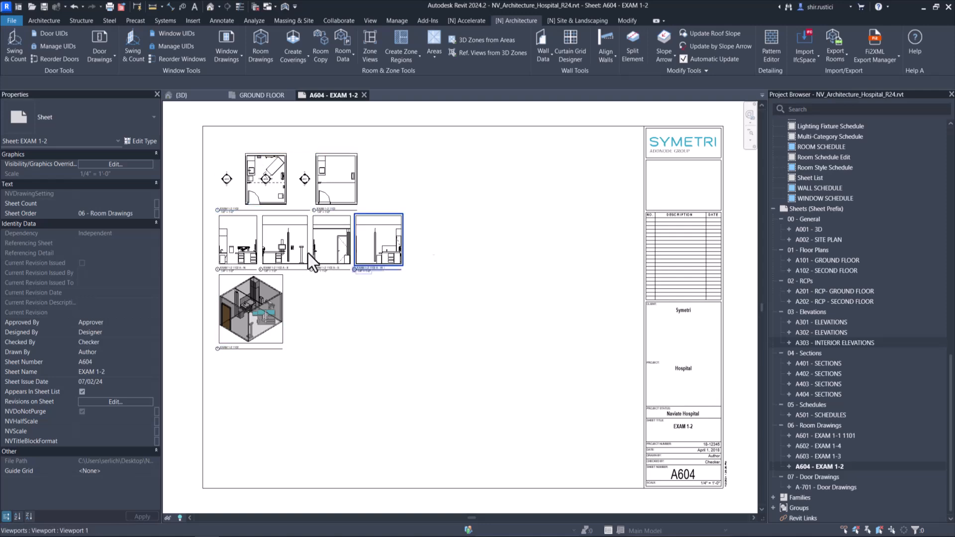
pyautogui.click(251, 323)
pyautogui.click(379, 320)
pyautogui.scroll(12, 805, 310)
pyautogui.scroll(6, 805, 310)
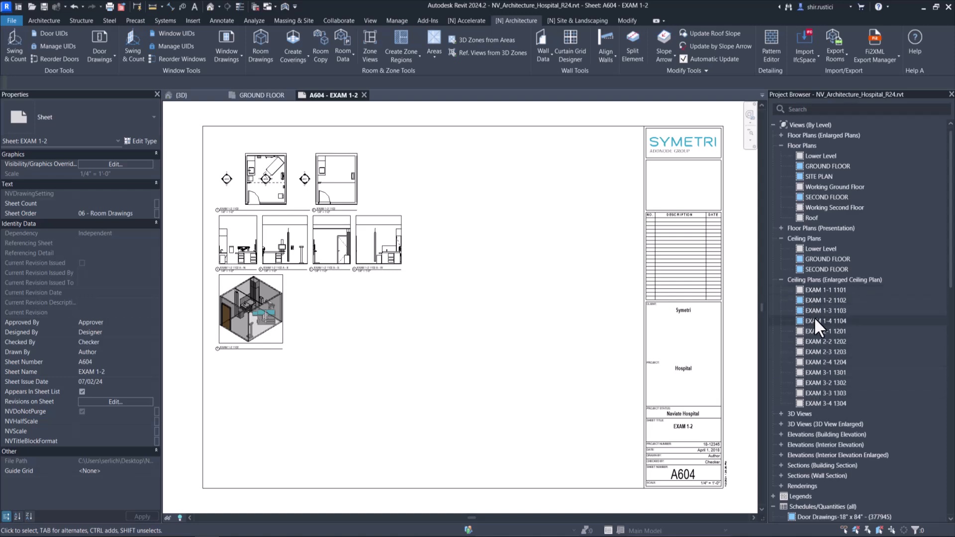
pyautogui.click(364, 95)
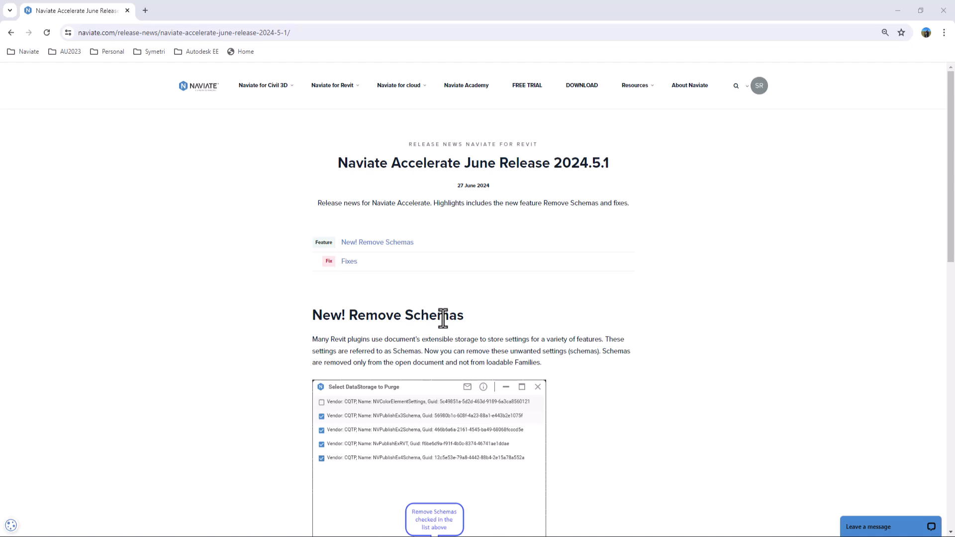
# Step: Read the Remove Schemas release news for Naviate Accelerate 2024.5.1, switch to Revit, and start Remove Schemas, acknowledging the detached-model notice
pyautogui.scroll(-7, 443, 318)
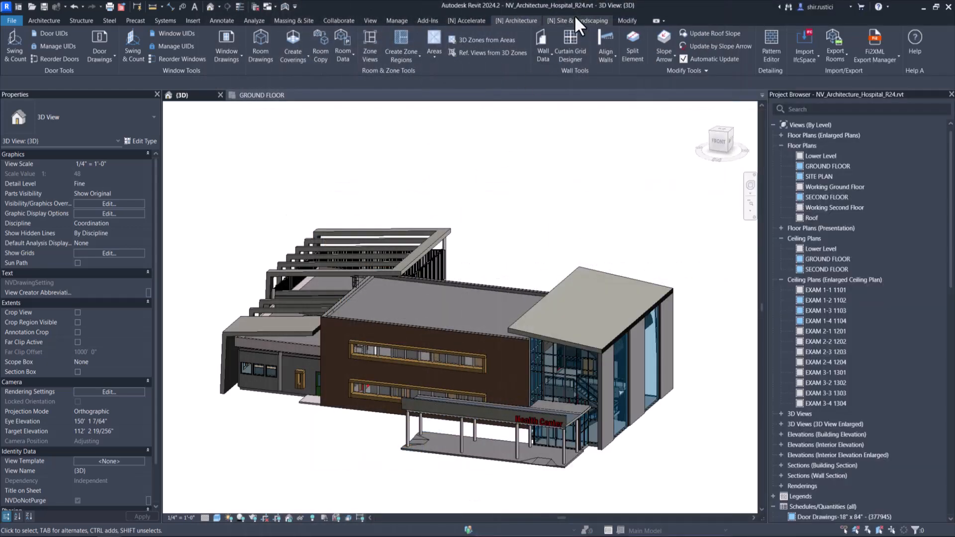
pyautogui.click(478, 20)
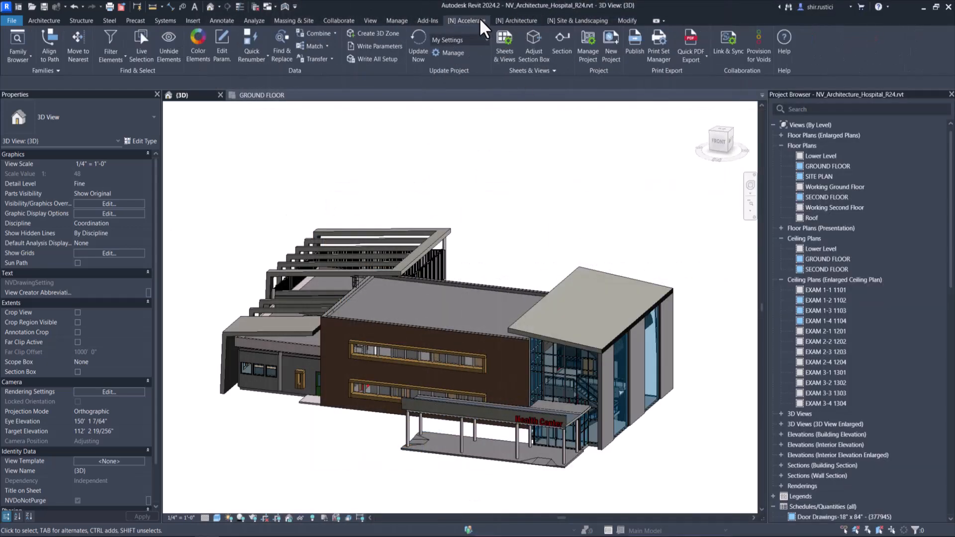
pyautogui.click(592, 55)
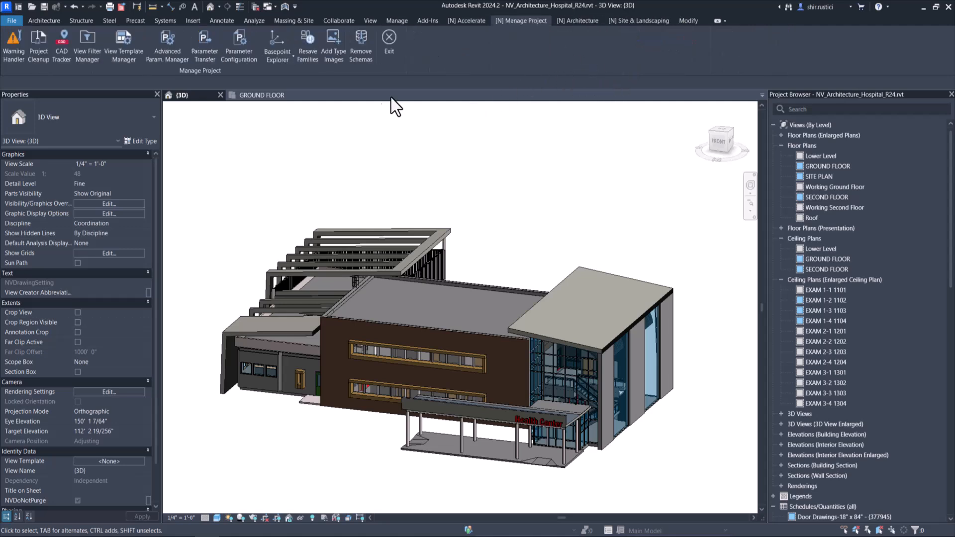
pyautogui.click(362, 58)
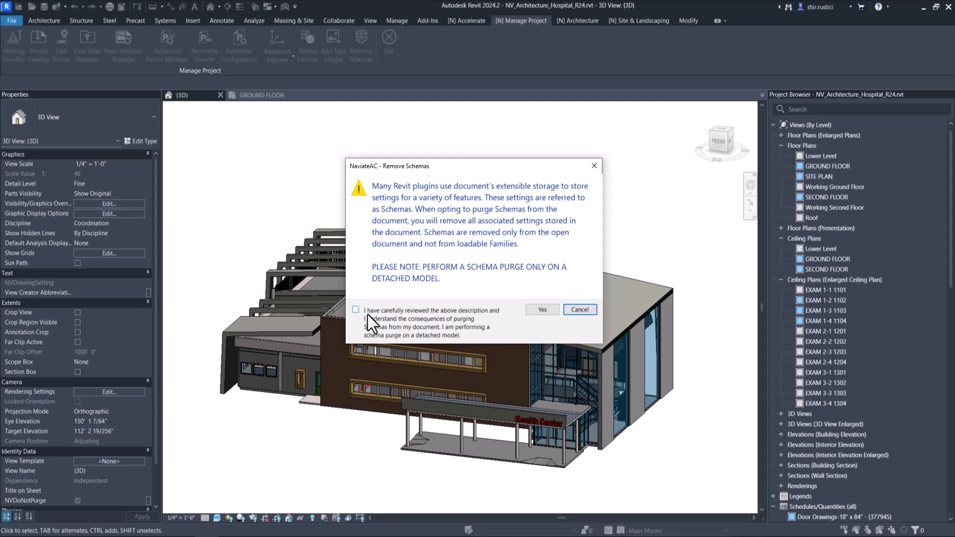
pyautogui.click(533, 307)
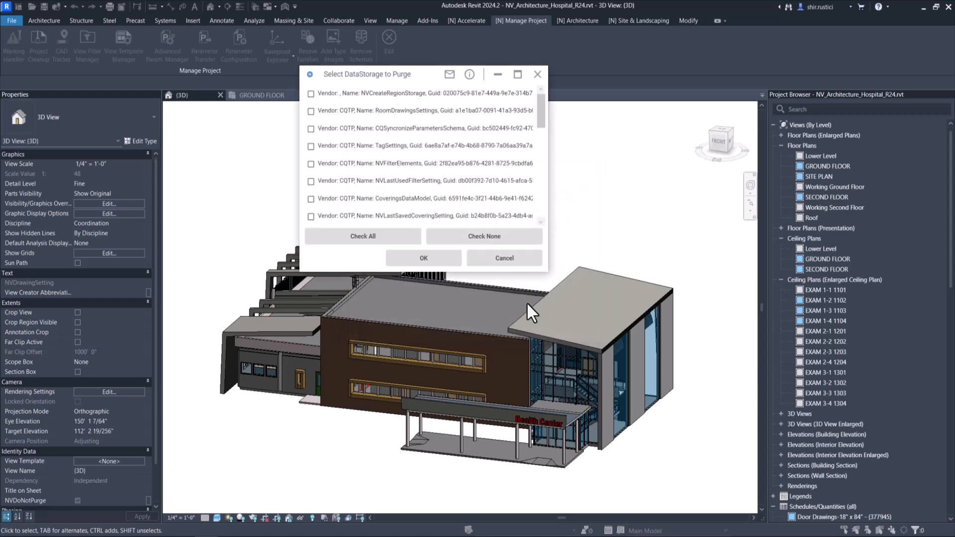
# Step: Enlarge the data storage list, look through its schemas, and try selecting all of them and clearing the selection
pyautogui.moveTo(545, 261); pyautogui.dragTo(696, 448)
pyautogui.scroll(-3, 569, 277)
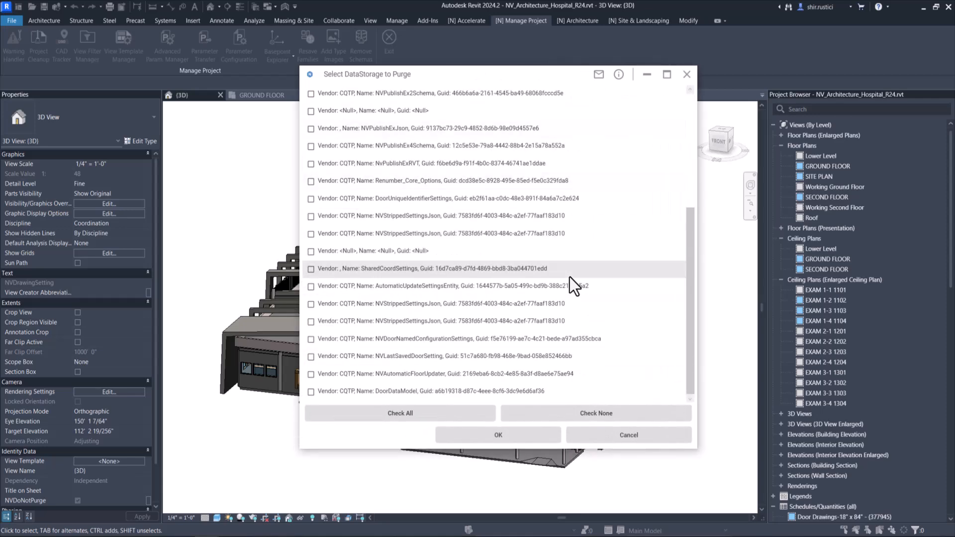
pyautogui.scroll(3, 569, 276)
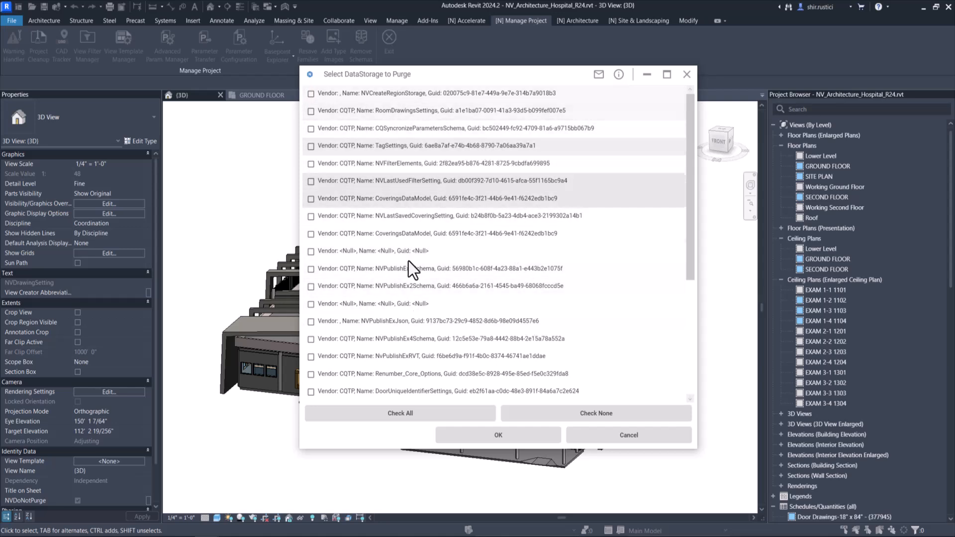
pyautogui.click(428, 417)
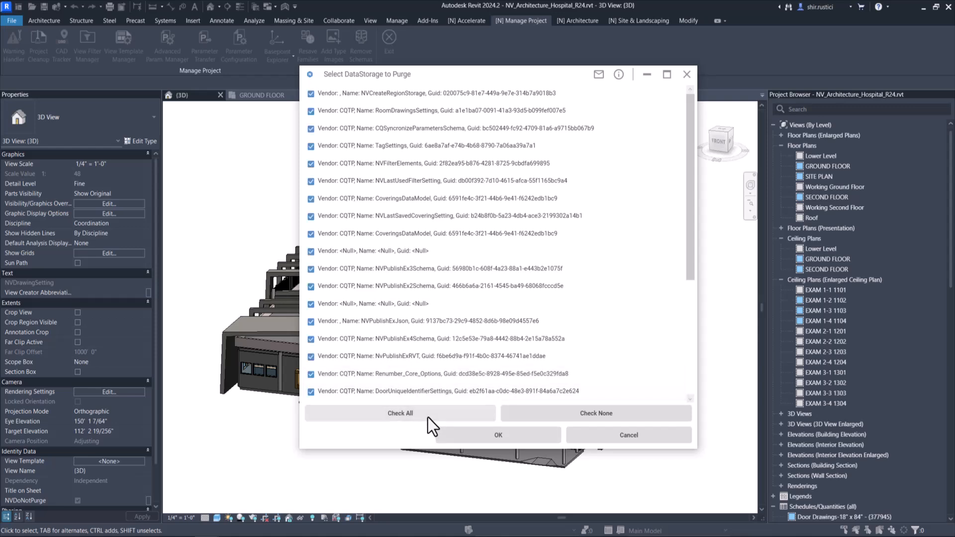
pyautogui.click(601, 414)
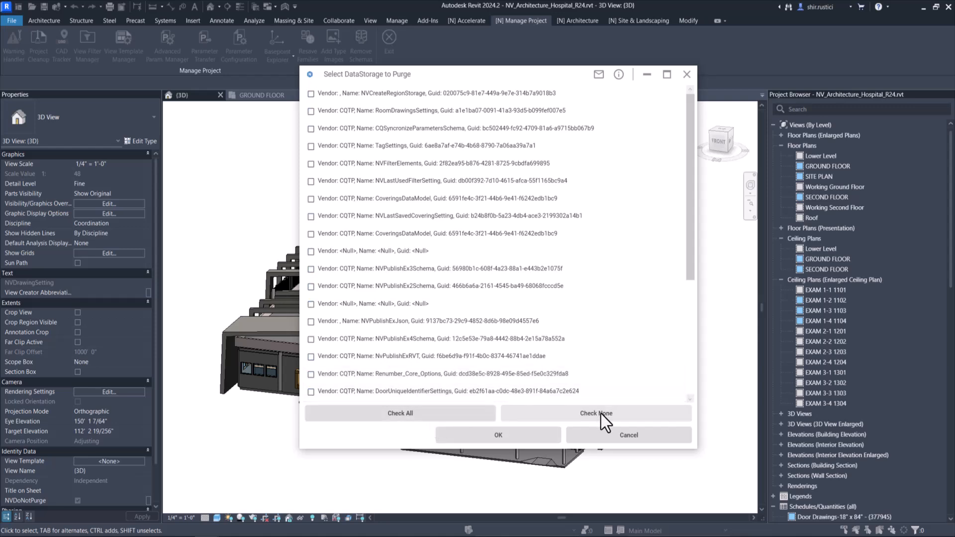
# Step: Purge the CQSyncronizeParametersSchema and TagSettings schemas from the model, and exit the Manage Project tools
pyautogui.click(311, 128)
pyautogui.click(311, 146)
pyautogui.click(311, 181)
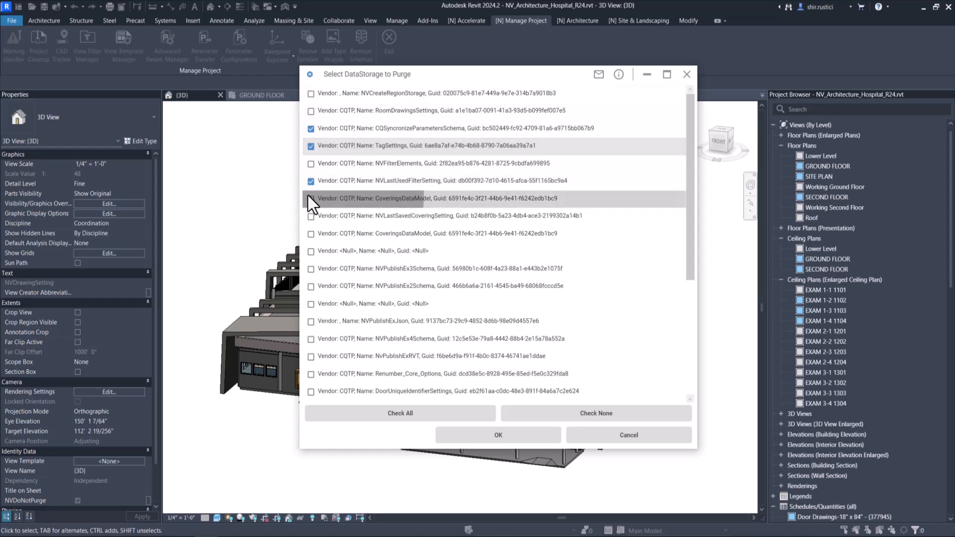
pyautogui.click(309, 182)
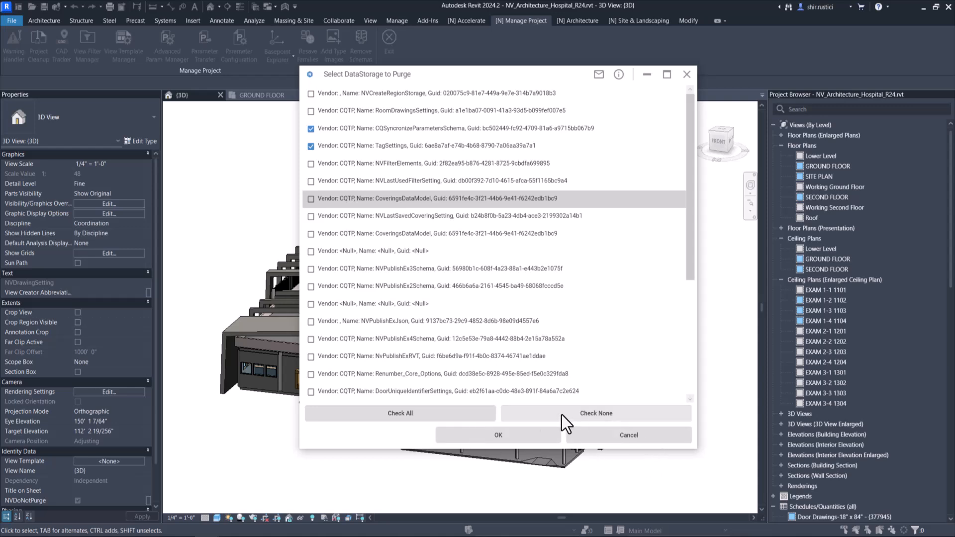
pyautogui.click(514, 439)
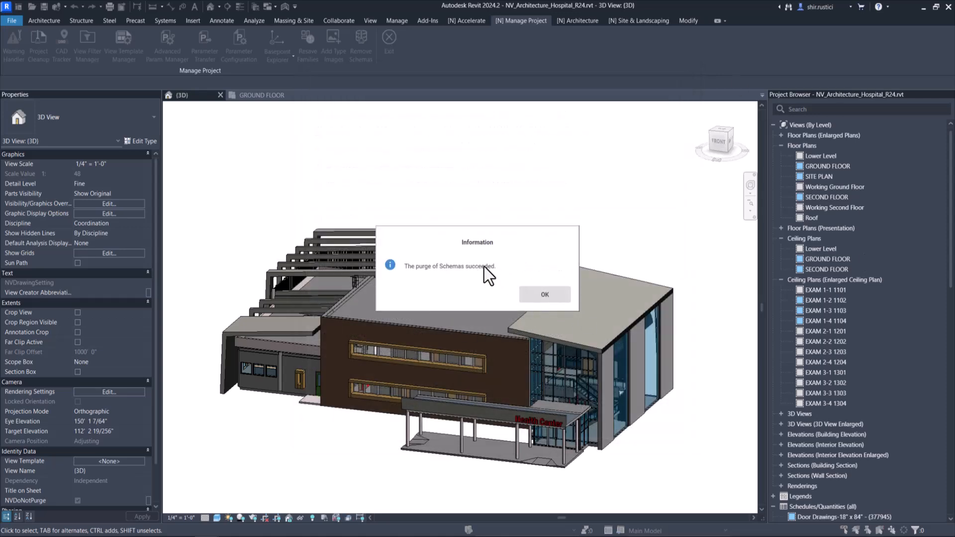
pyautogui.click(536, 300)
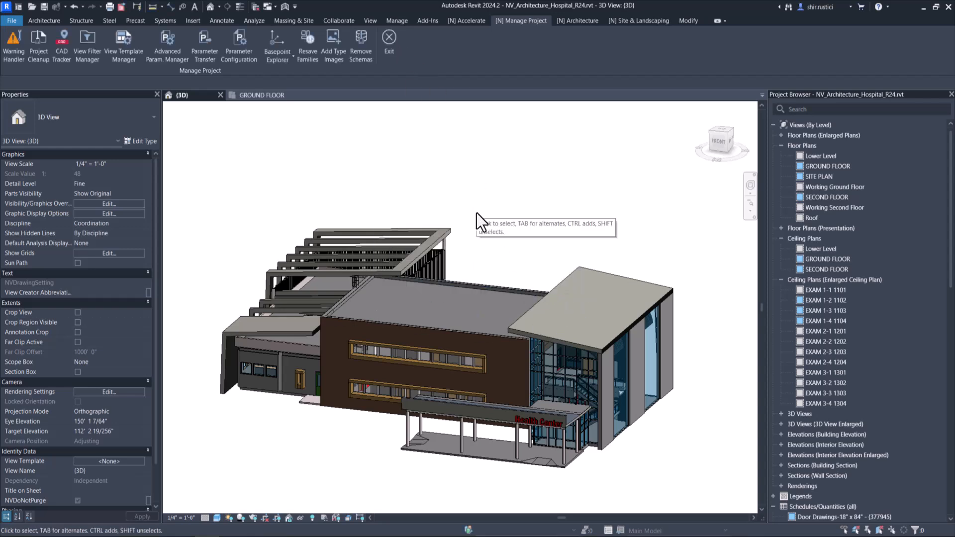
pyautogui.click(389, 38)
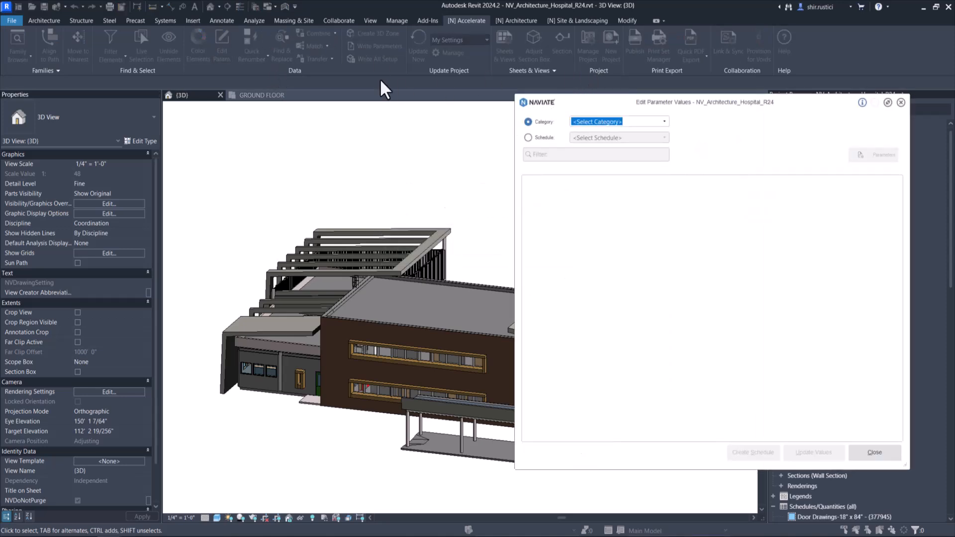
# Step: Browse the available categories in Edit Parameter Values and close the dialog without choosing one
pyautogui.moveTo(770, 107); pyautogui.dragTo(427, 58)
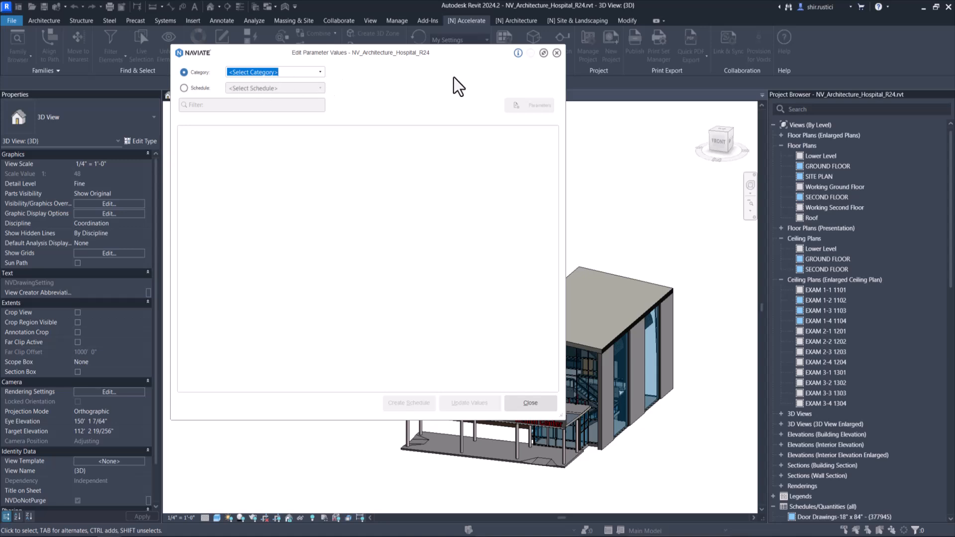
pyautogui.click(320, 73)
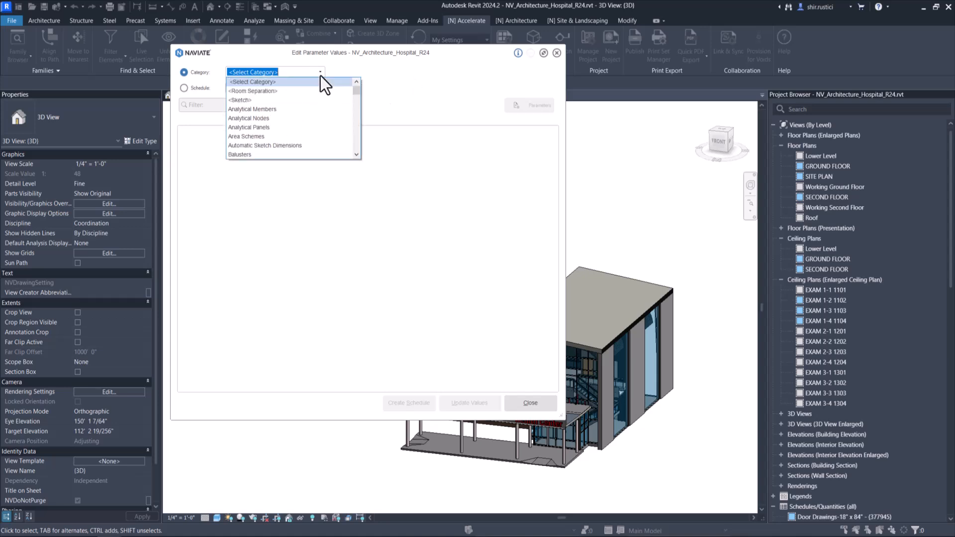
pyautogui.scroll(-8, 339, 112)
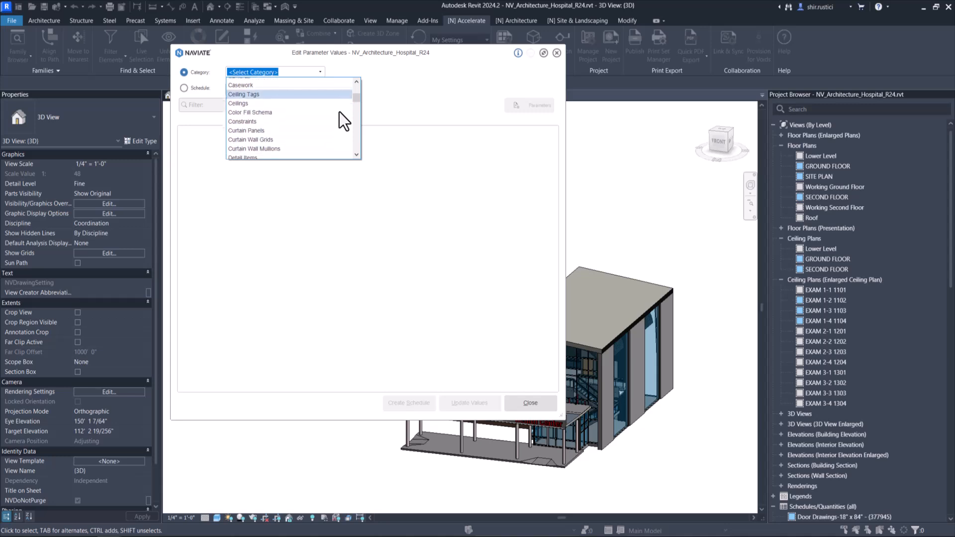
pyautogui.scroll(-4, 339, 111)
pyautogui.scroll(5, 333, 124)
pyautogui.scroll(-2, 299, 147)
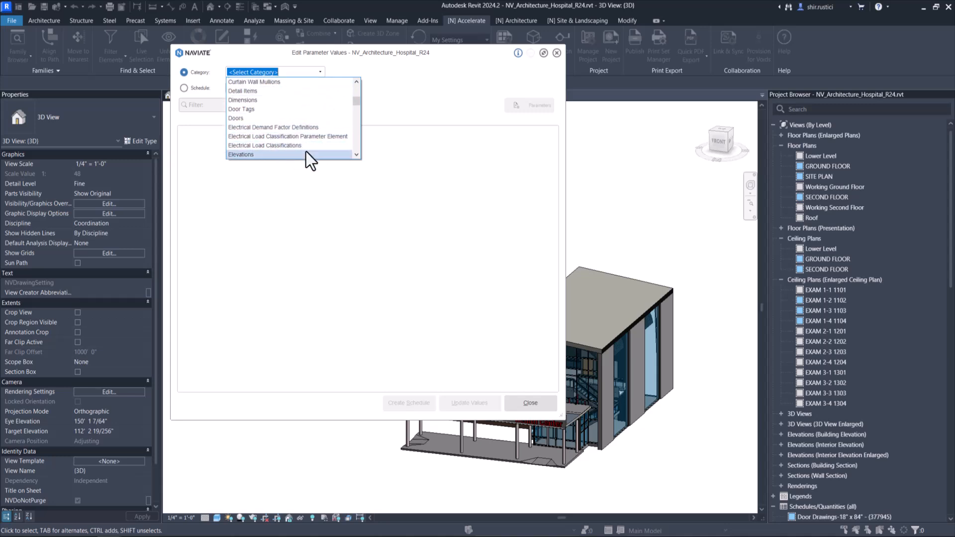
pyautogui.scroll(-10, 344, 148)
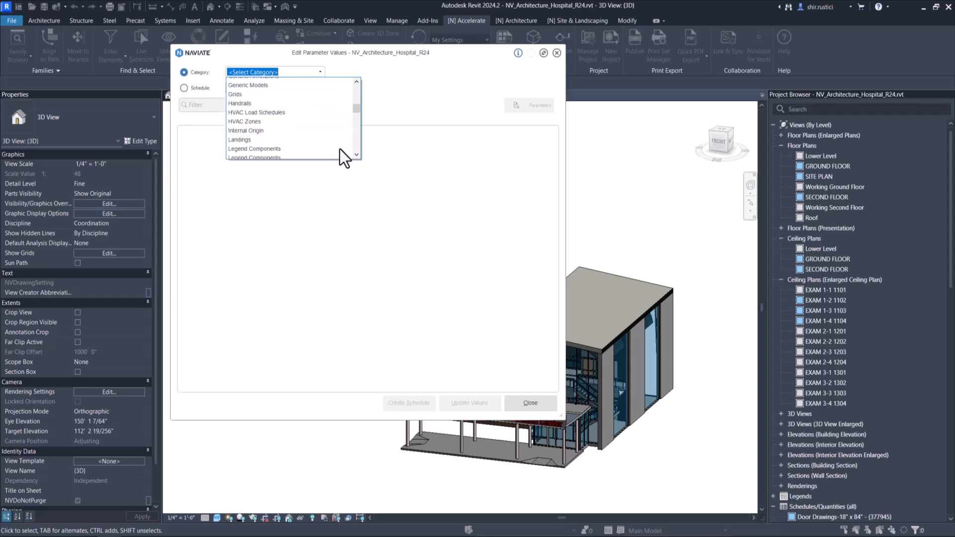
pyautogui.scroll(-7, 339, 151)
pyautogui.scroll(2, 341, 151)
pyautogui.click(443, 168)
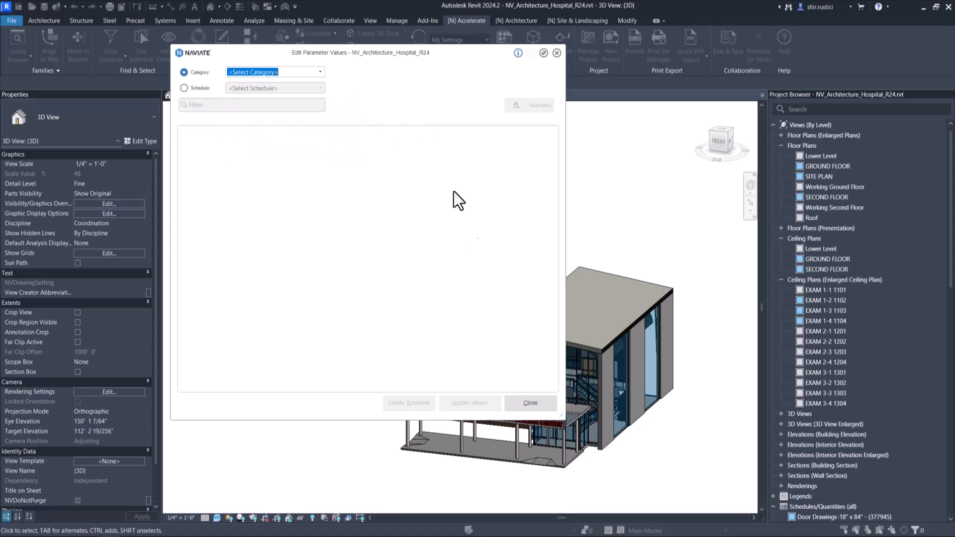
pyautogui.click(533, 408)
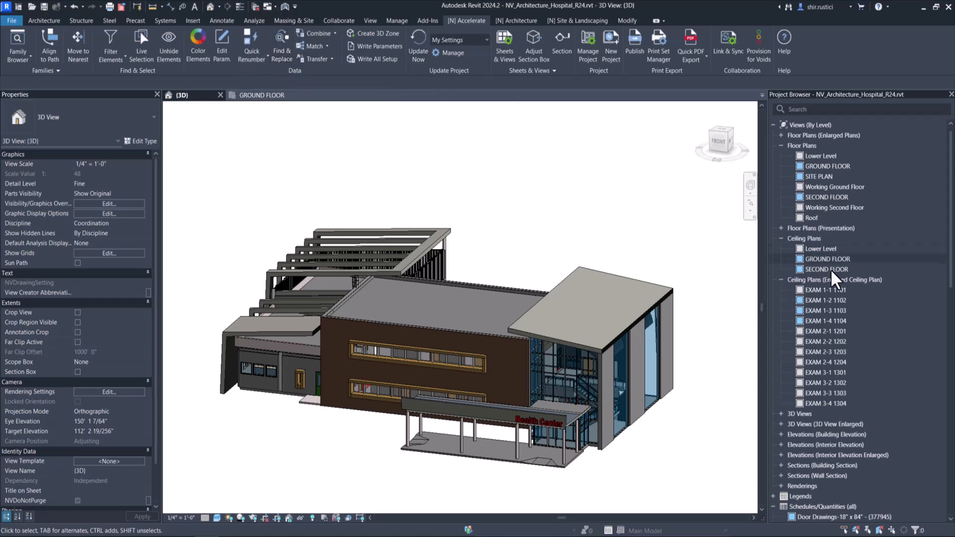
# Step: Open the GROUND FLOOR plan, dismissing the save reminder, and select doors 22 and 23 of EXAM 3-4 and EXAM 3-3
pyautogui.doubleClick(828, 166)
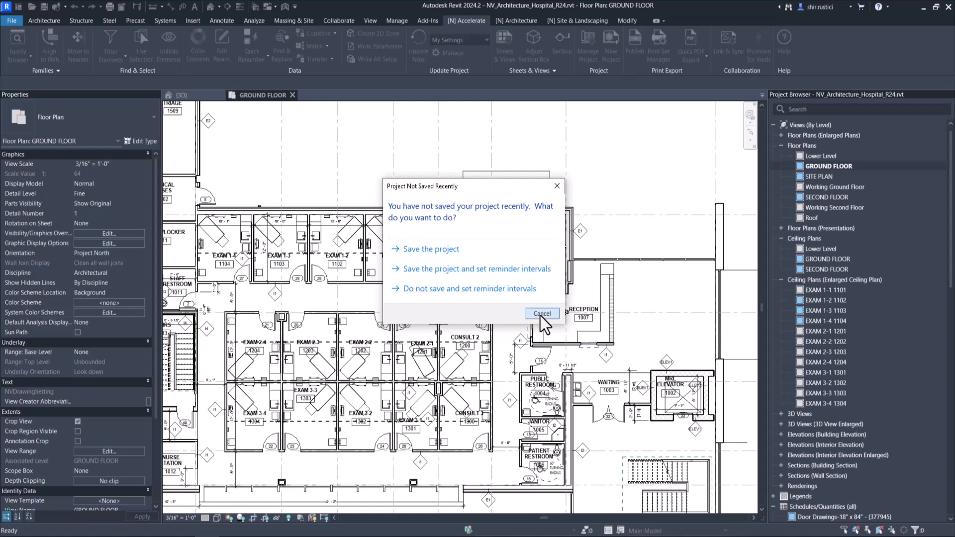
pyautogui.click(542, 313)
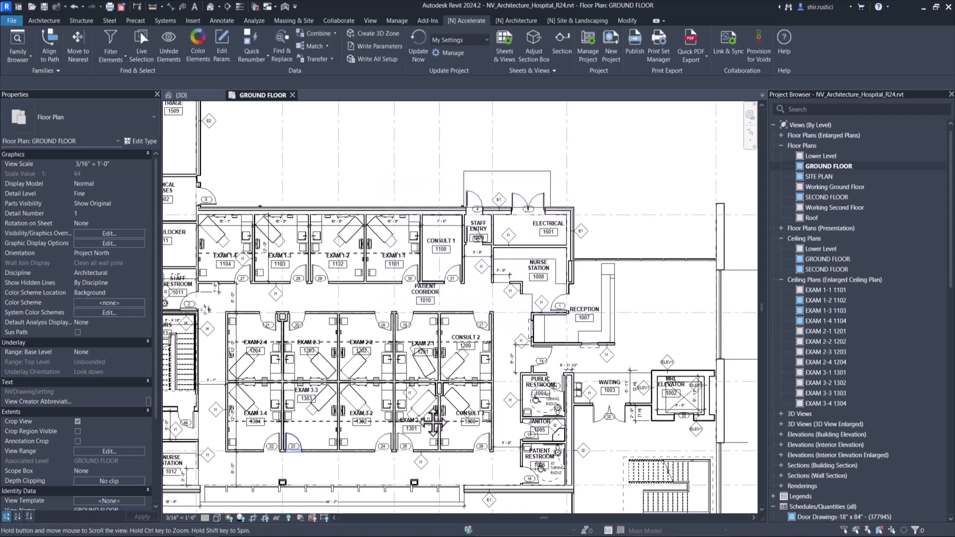
pyautogui.scroll(4, 303, 446)
pyautogui.click(350, 387)
pyautogui.keyDown('ctrl'); pyautogui.click(396, 390); pyautogui.keyUp('ctrl')
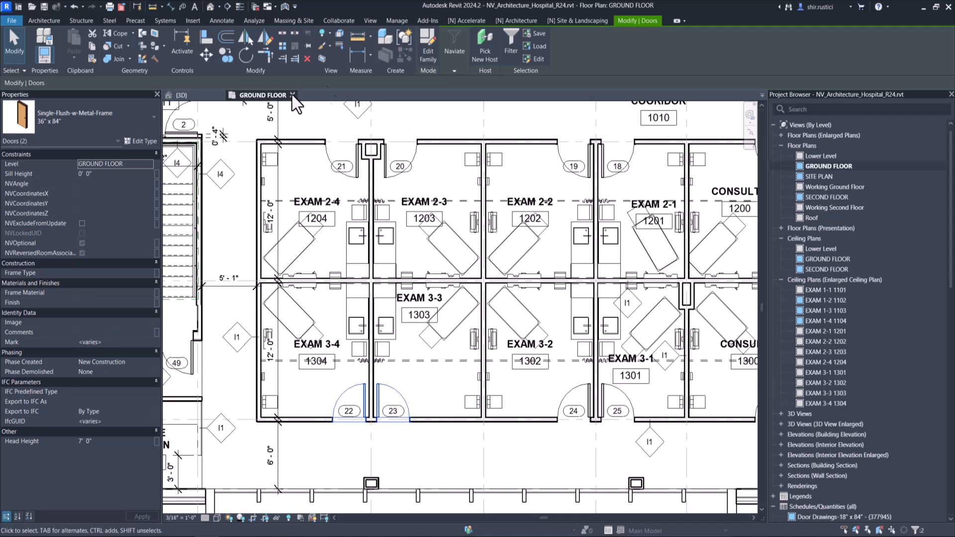
# Step: Try a Find and Replace on the selected doors' Comments parameter, using "test" as the text to find
pyautogui.click(466, 21)
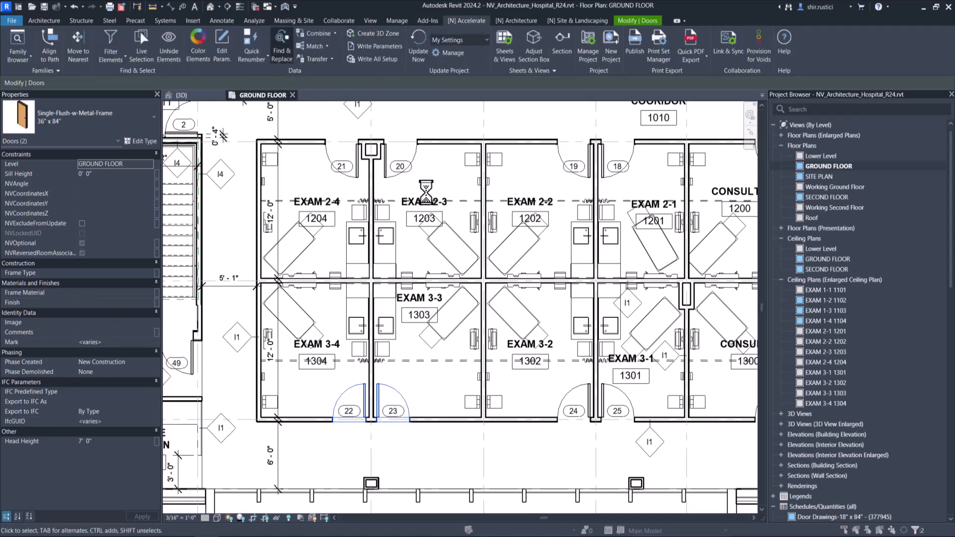
pyautogui.click(435, 316)
pyautogui.click(519, 172)
pyautogui.write('test')
pyautogui.click(520, 201)
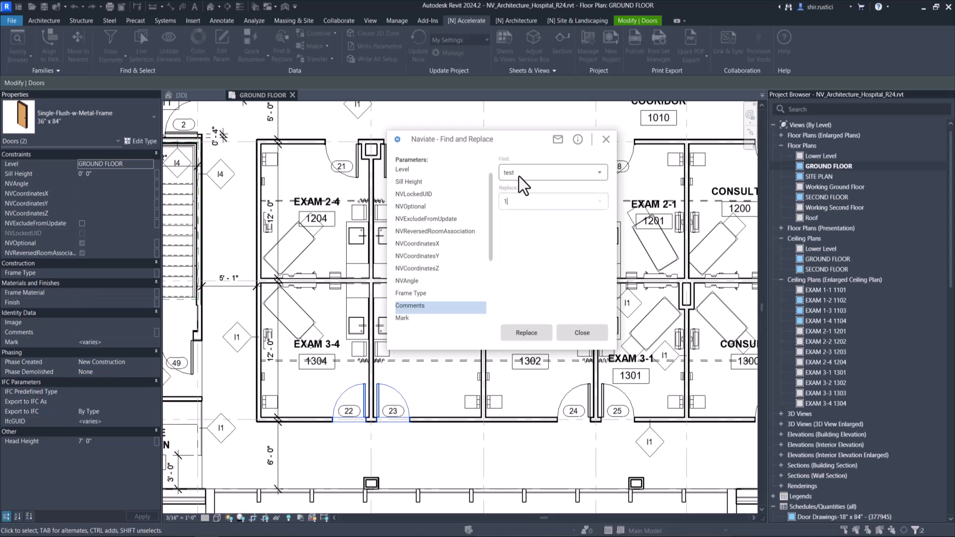
pyautogui.click(540, 336)
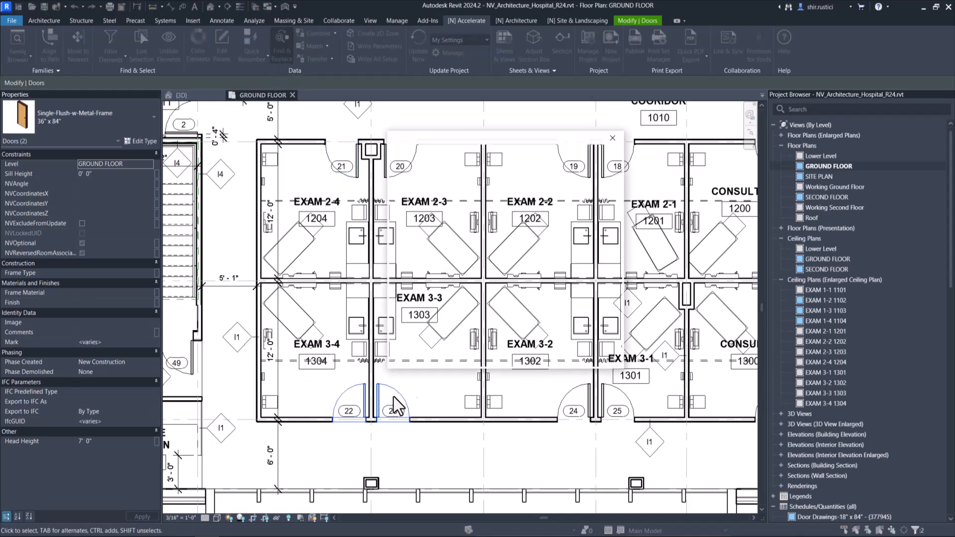
# Step: Replace the empty Comments value of doors 22 and 23 with "test" using Find and Replace, and clear the selection
pyautogui.click(425, 317)
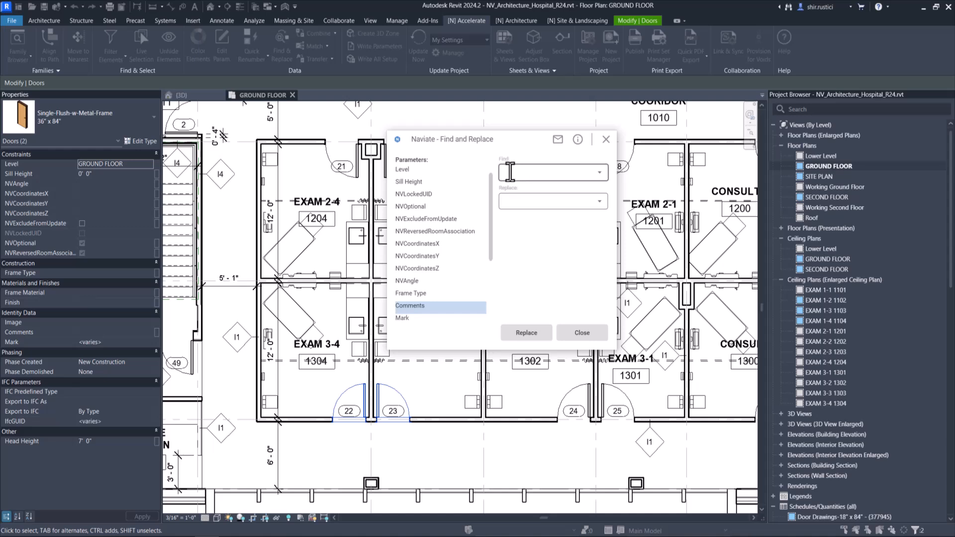
pyautogui.click(503, 204)
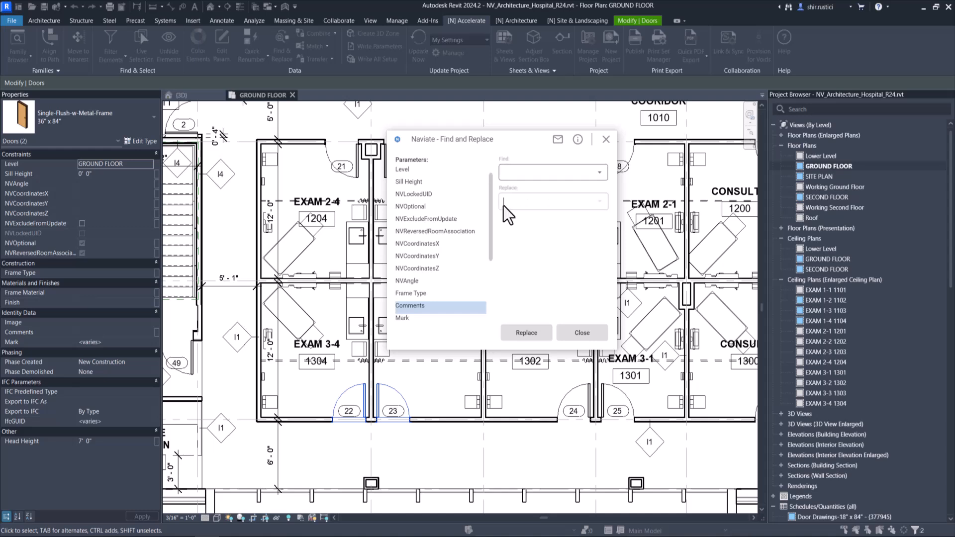
pyautogui.write('test')
pyautogui.click(529, 335)
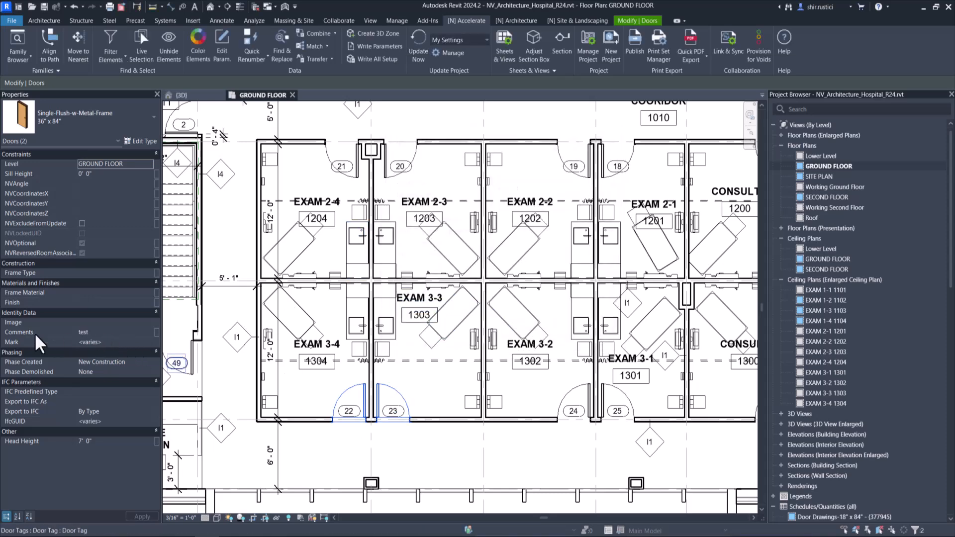
pyautogui.press('Escape')
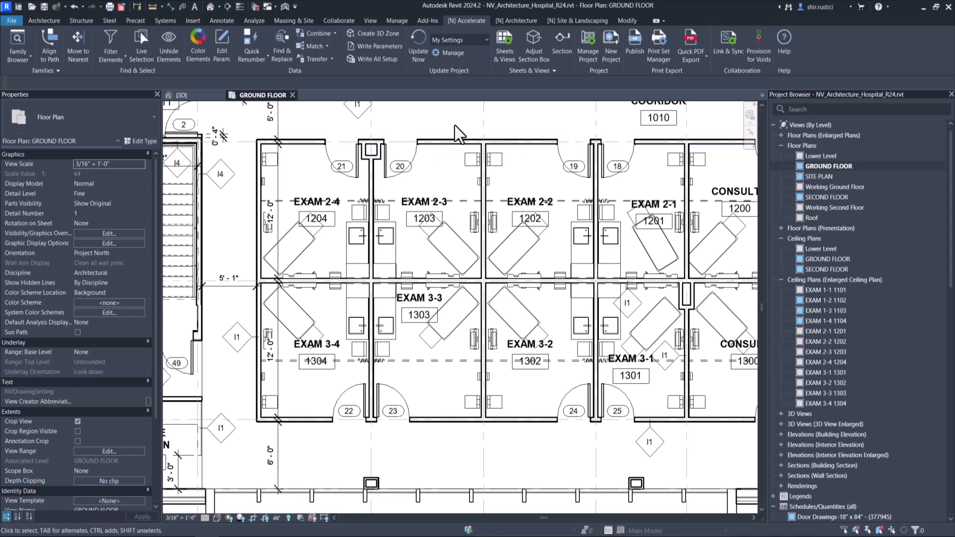
# Step: Set the default view type for room elevations creation to Interior Elevation Enlarged in the Room Elevations Settings
pyautogui.click(513, 49)
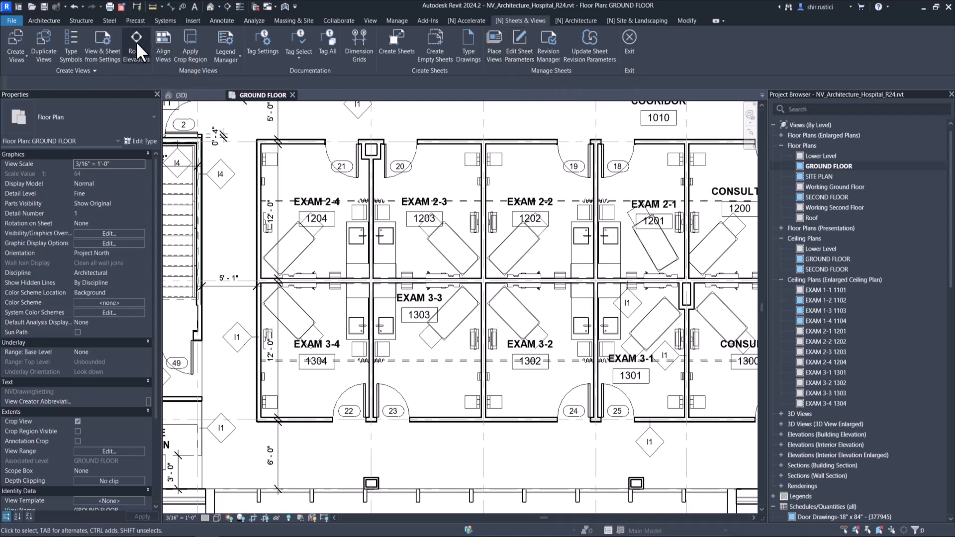
pyautogui.click(76, 69)
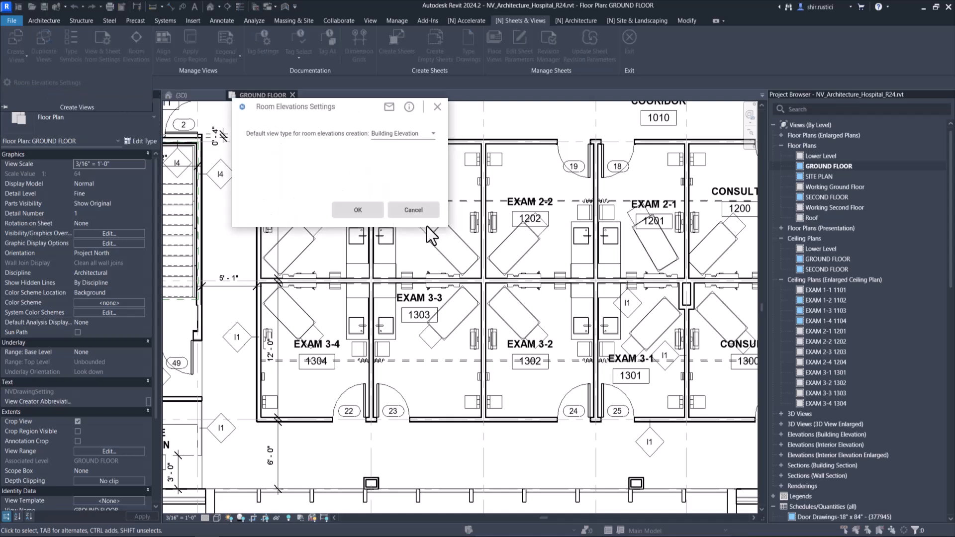
pyautogui.click(428, 140)
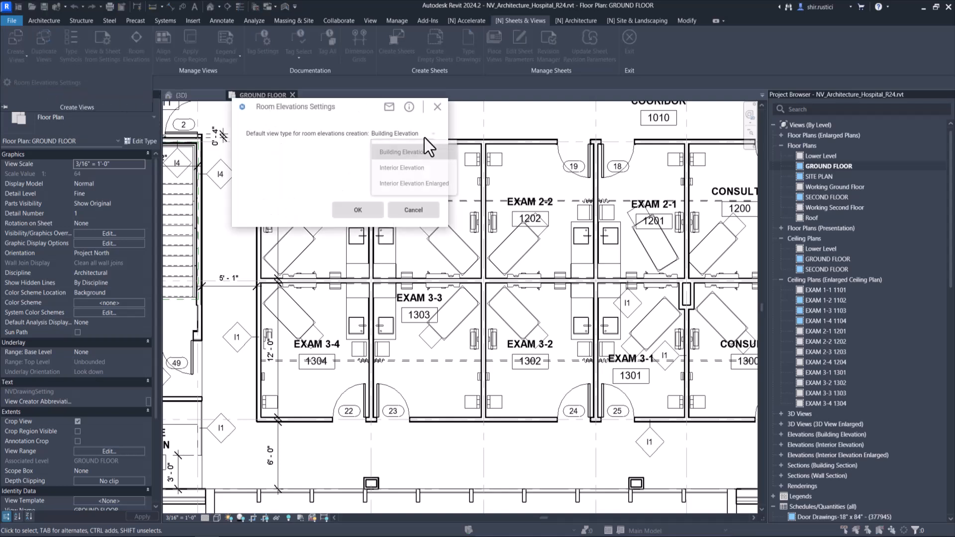
pyautogui.click(419, 183)
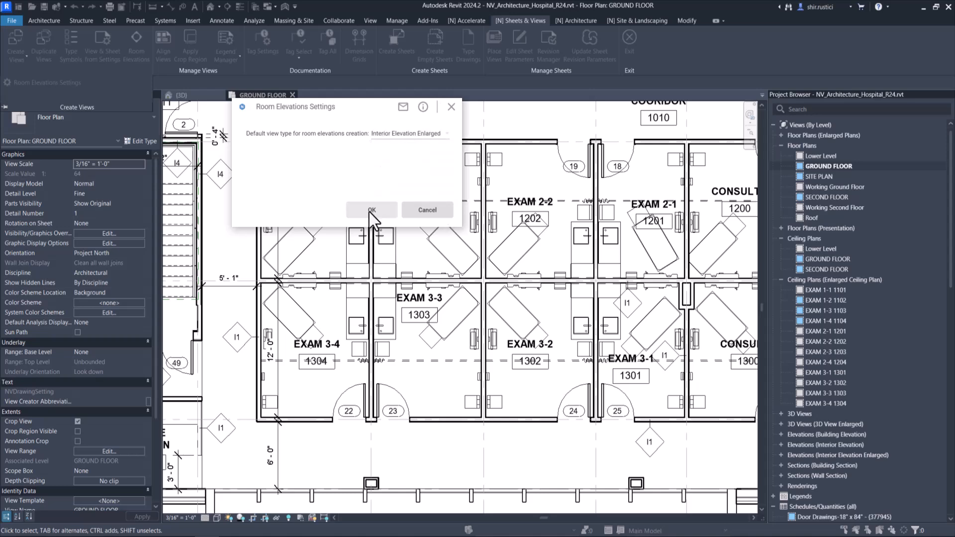
pyautogui.click(369, 211)
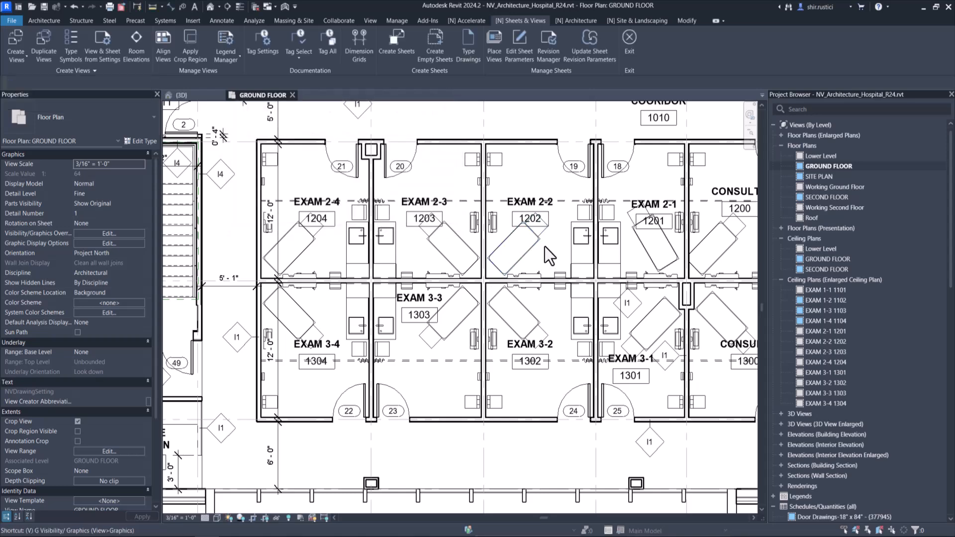
# Step: Make the Elevations annotation category and both elevation filters, including Elevations - A600, visible in the GROUND FLOOR plan's Visibility/Graphic Overrides
pyautogui.press('v')
pyautogui.press('v')
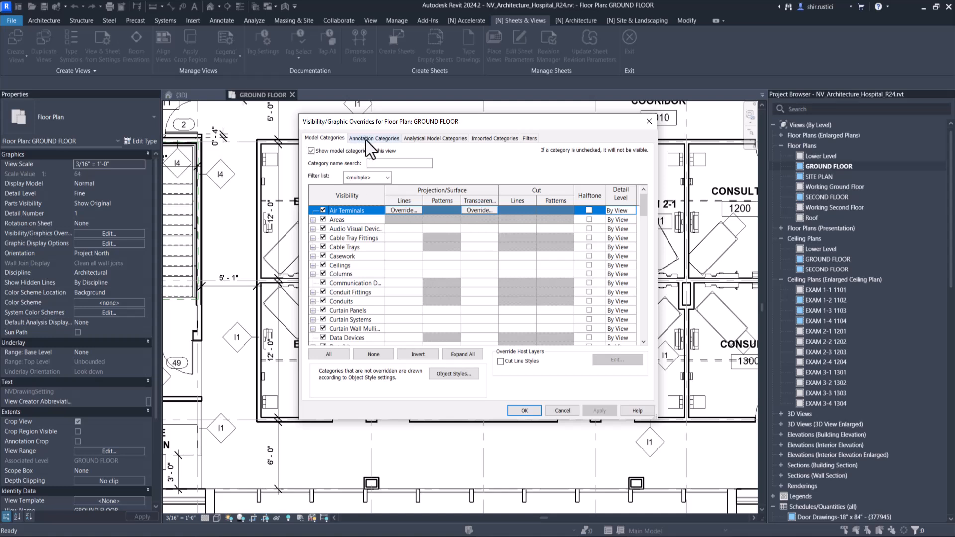
pyautogui.click(373, 139)
pyautogui.scroll(-8, 350, 294)
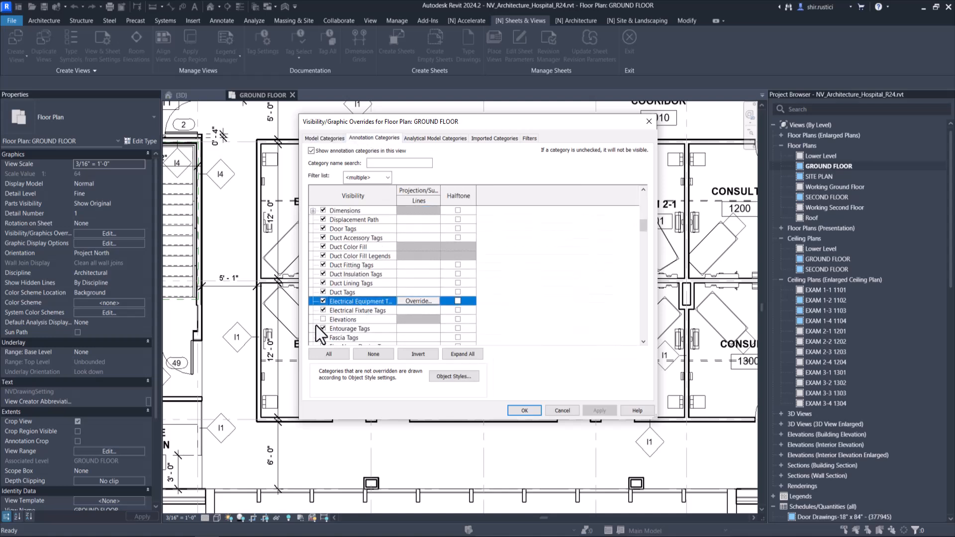
pyautogui.click(324, 320)
pyautogui.click(530, 139)
pyautogui.click(421, 184)
pyautogui.click(422, 193)
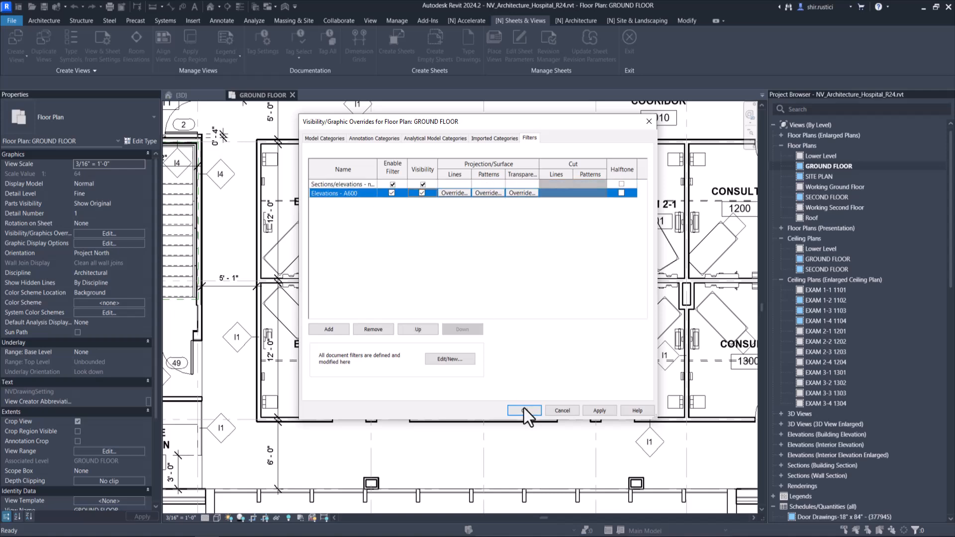
pyautogui.click(523, 409)
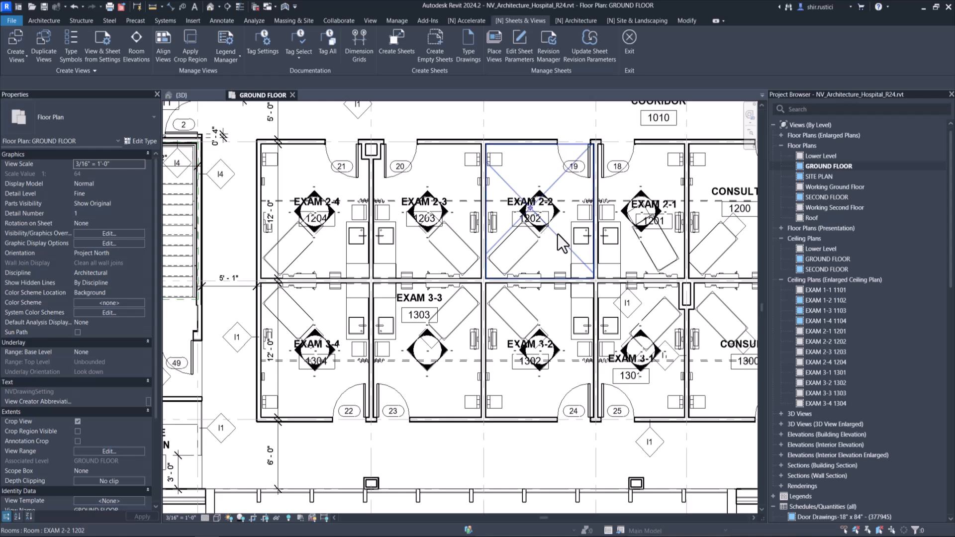
# Step: Create room elevations for rooms CONSULT 1 and CONSULT 2 together and clear the selection
pyautogui.scroll(-3, 556, 236)
pyautogui.moveTo(538, 282); pyautogui.dragTo(321, 372, button='middle')
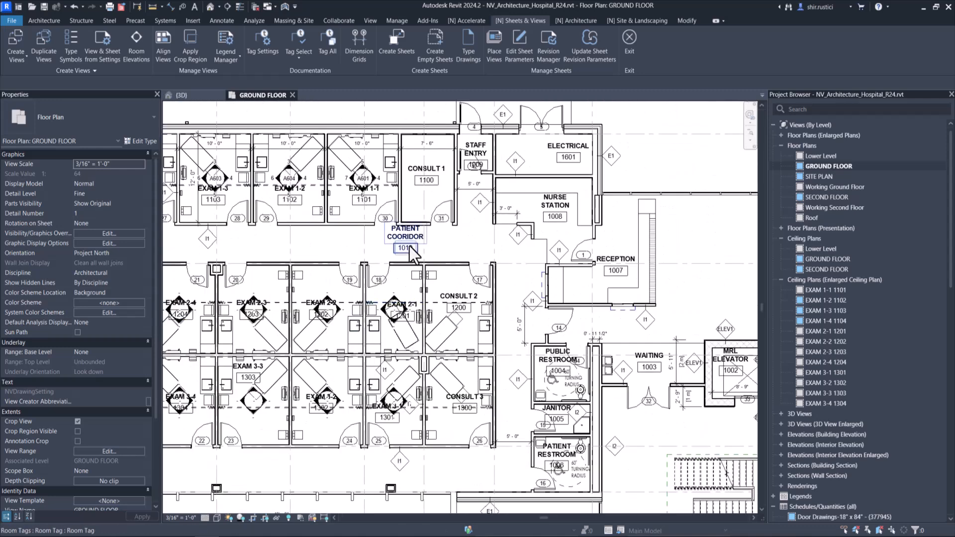
pyautogui.click(417, 217)
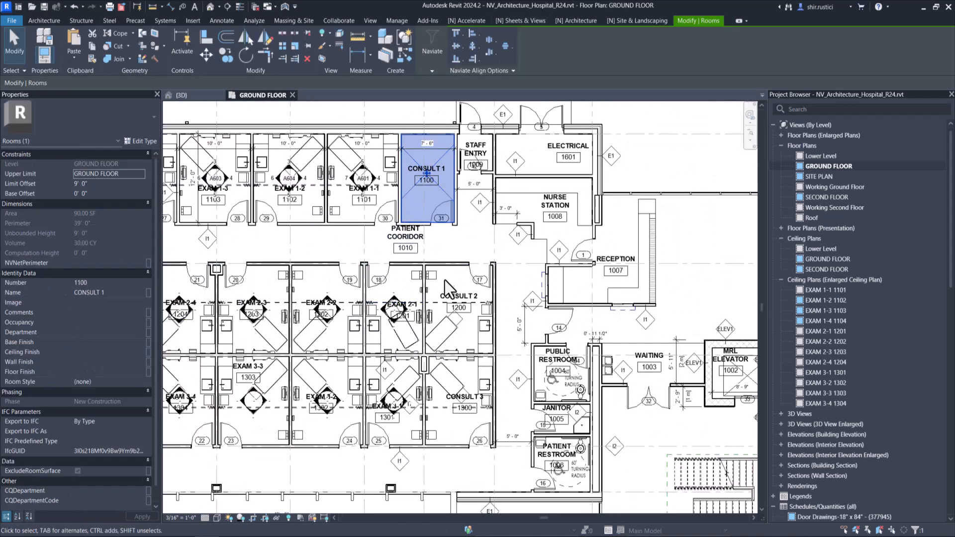
pyautogui.keyDown('ctrl'); pyautogui.click(458, 306); pyautogui.keyUp('ctrl')
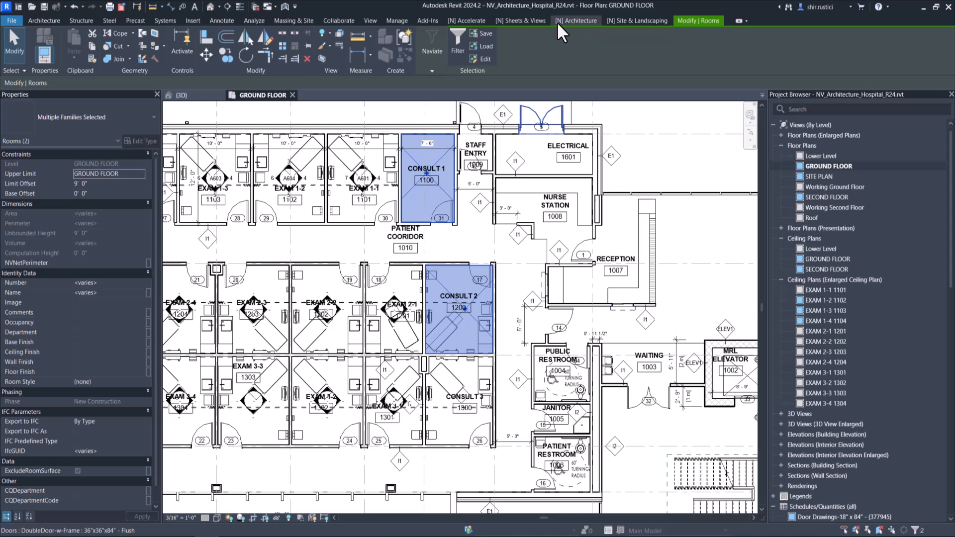
pyautogui.click(521, 20)
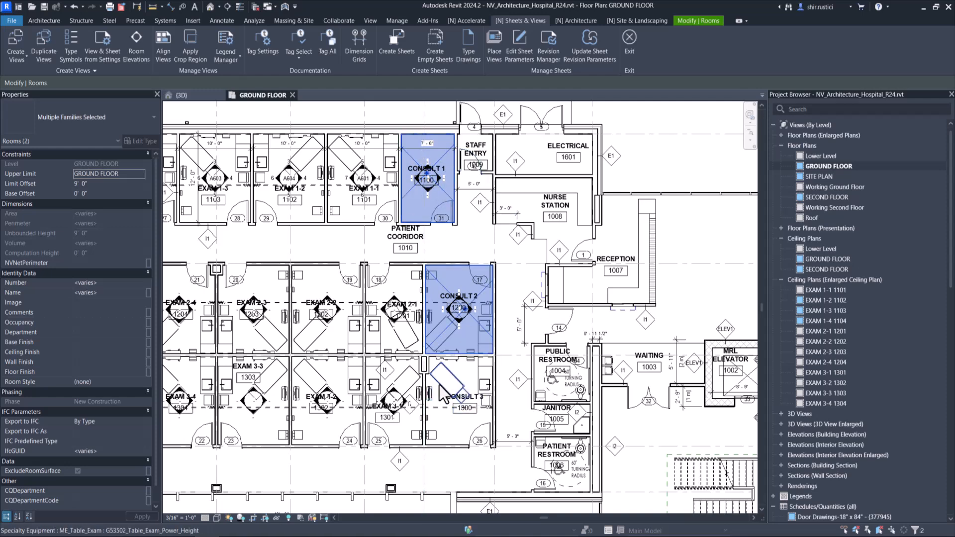
pyautogui.press('Escape')
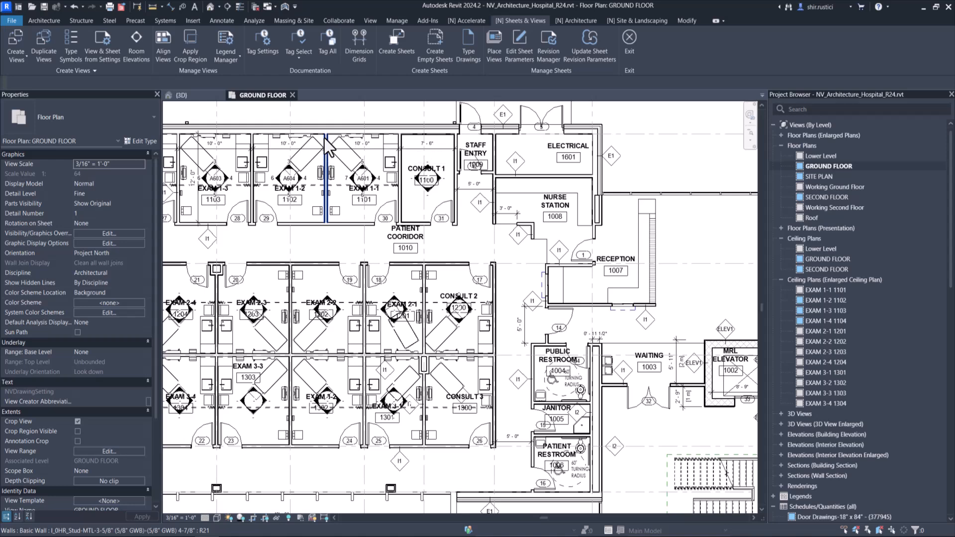
pyautogui.scroll(1, 637, 40)
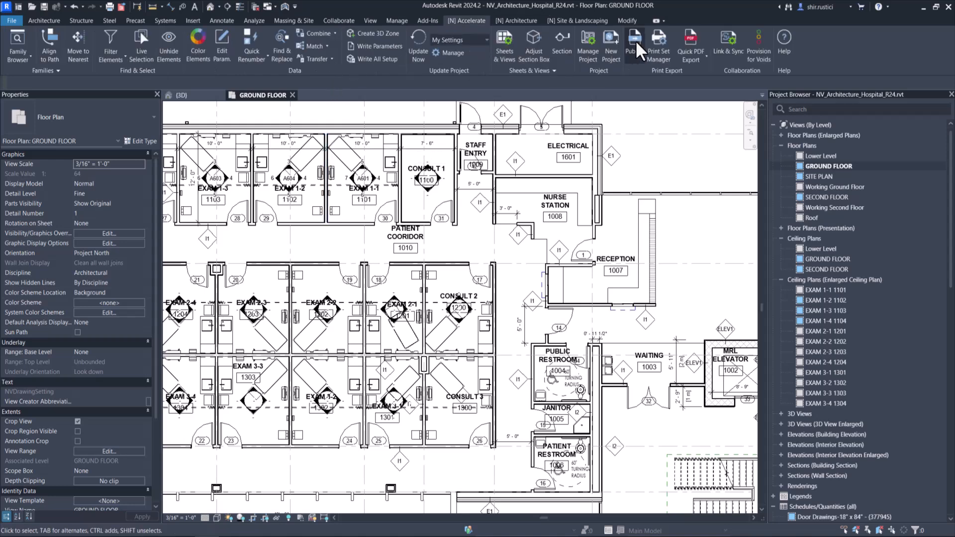
# Step: Filter the View Templates Manager by view system type to Floor, Structural, Area Plans and Elevation, Sections, Detail Views only
pyautogui.click(589, 52)
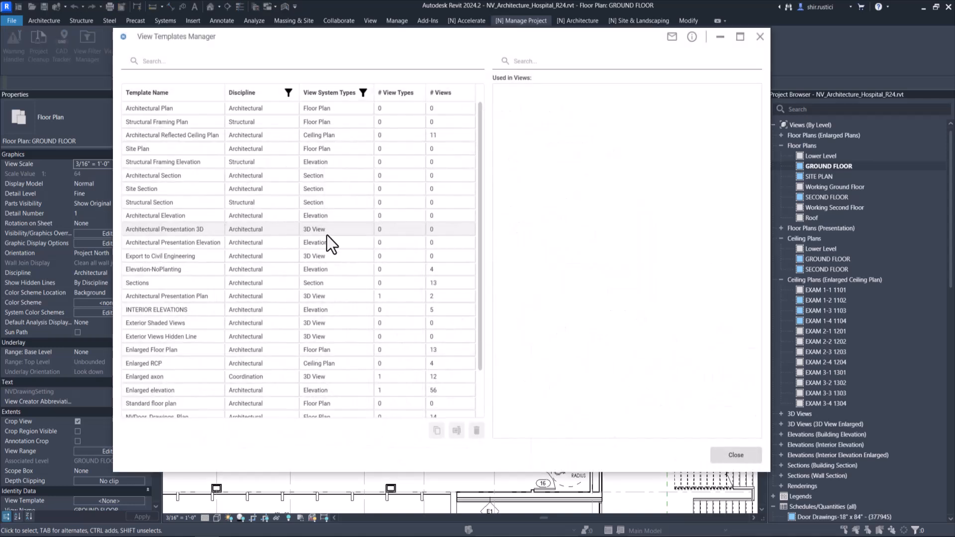
pyautogui.click(363, 92)
pyautogui.click(275, 112)
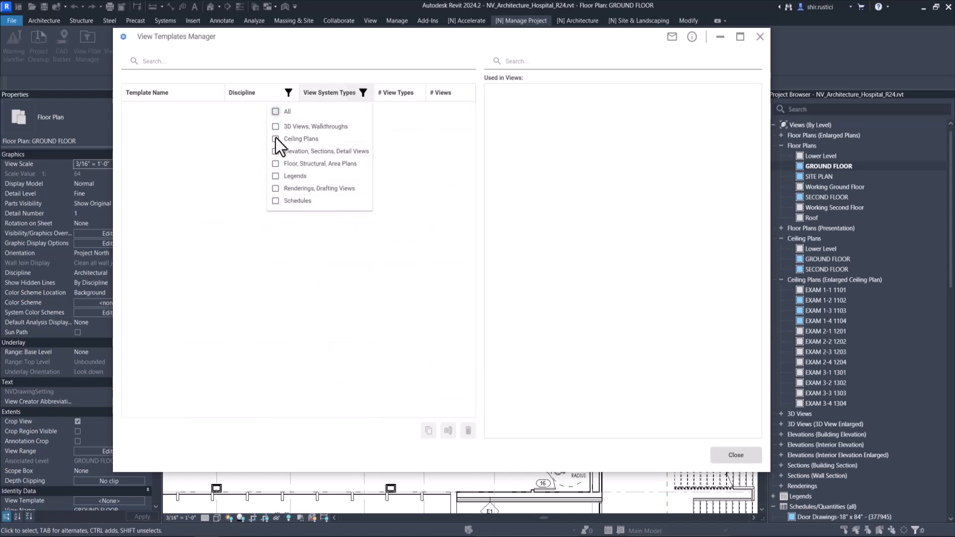
pyautogui.click(275, 163)
pyautogui.click(275, 150)
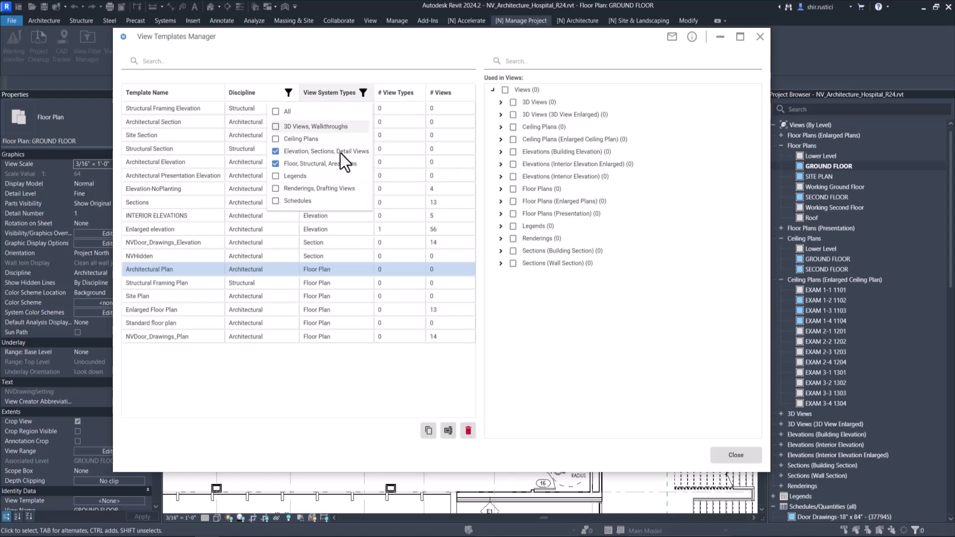
pyautogui.click(345, 72)
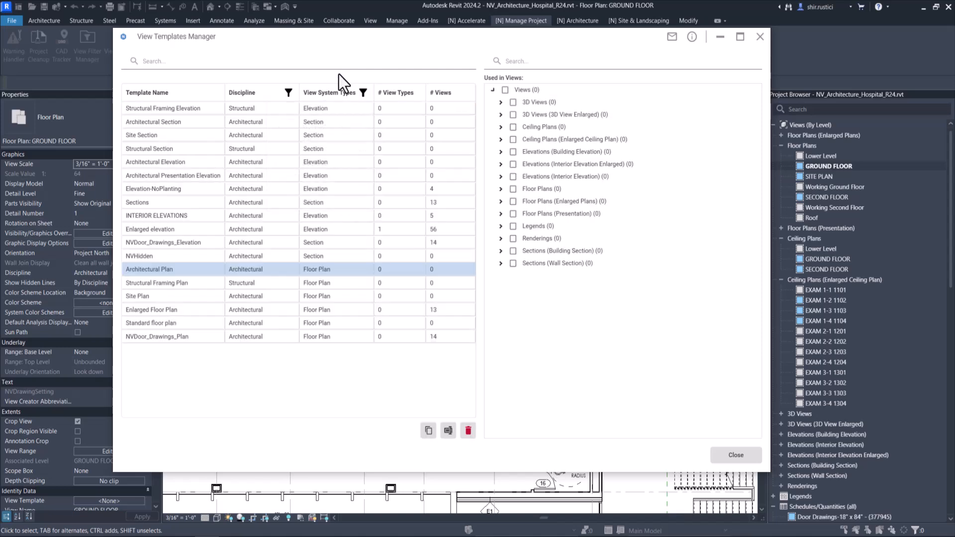
# Step: Narrow the view template list to the Structural discipline only, then close the manager and leave the project management tools
pyautogui.click(288, 93)
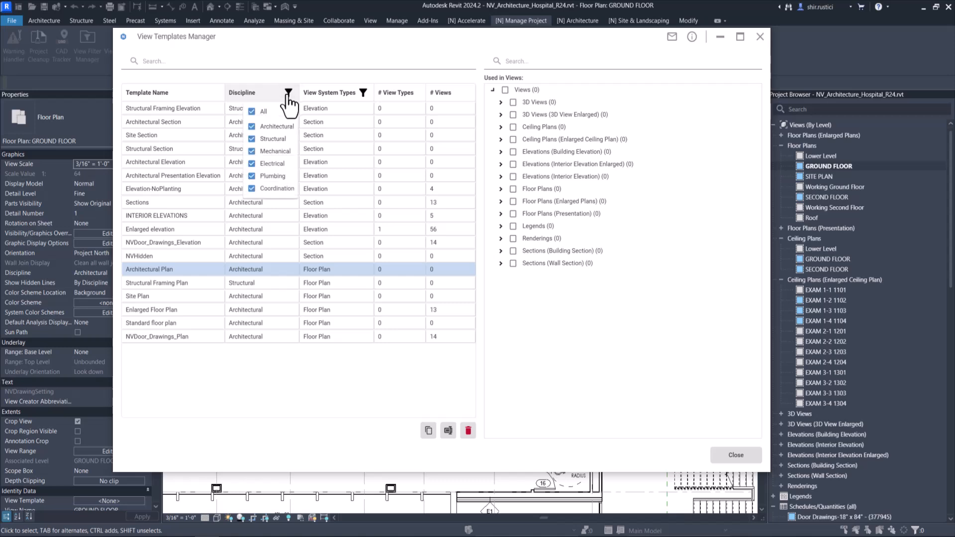
pyautogui.click(252, 110)
pyautogui.click(252, 140)
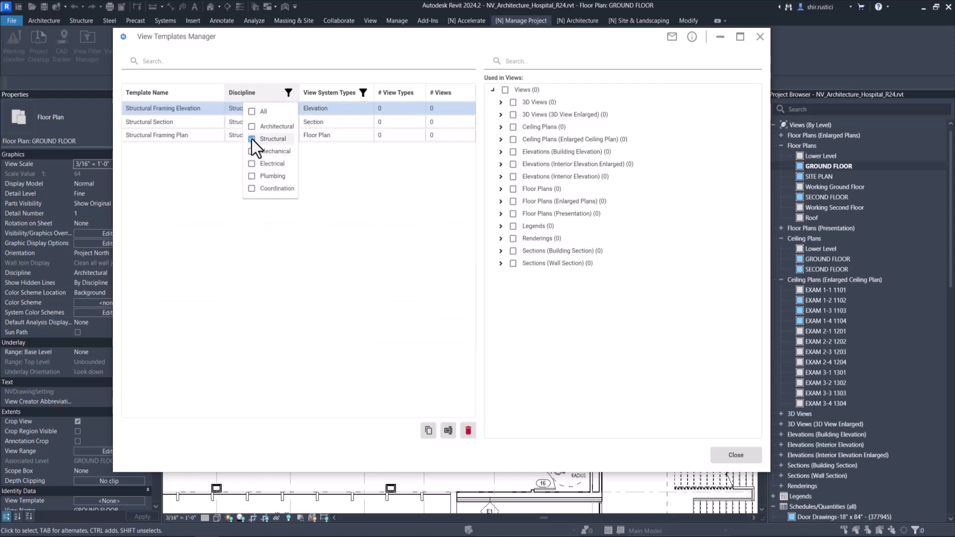
pyautogui.click(352, 208)
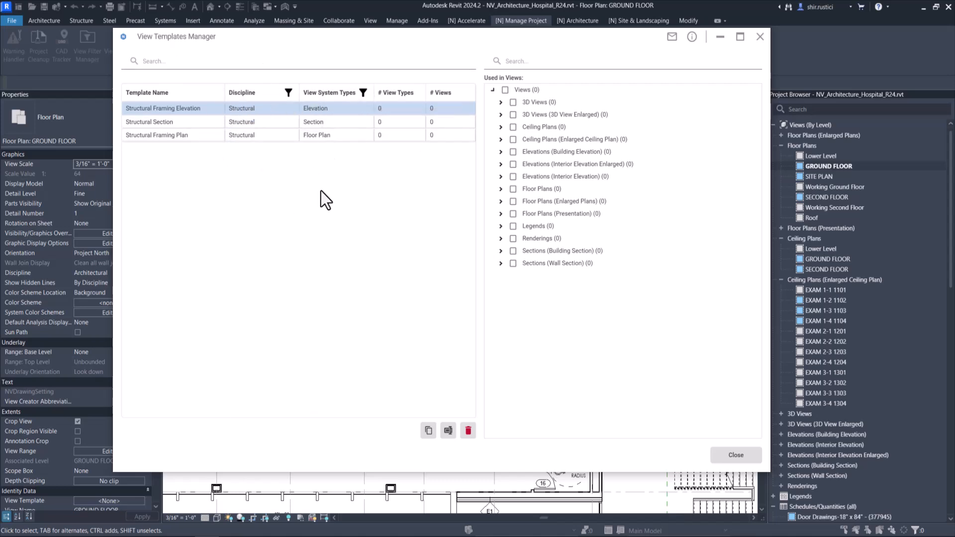
pyautogui.click(759, 37)
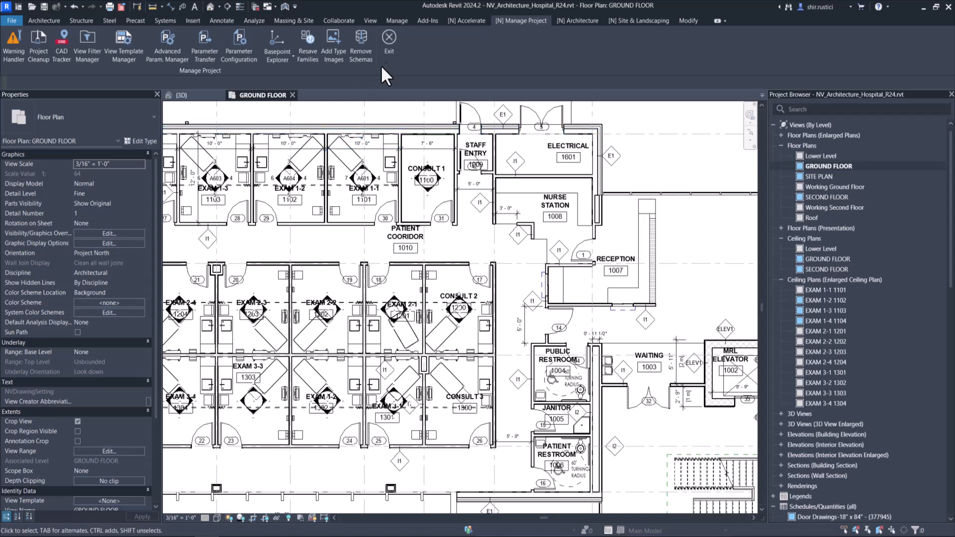
pyautogui.click(390, 52)
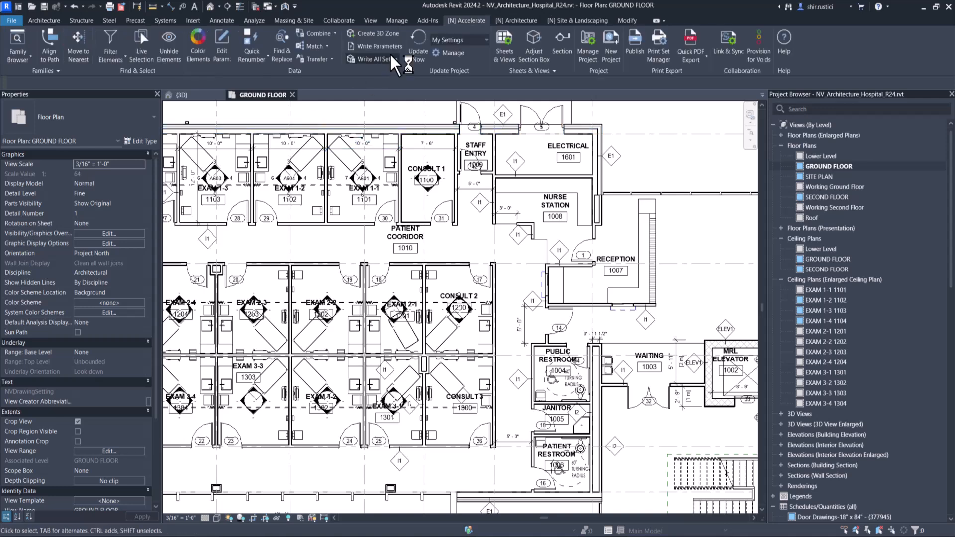
# Step: Start Place Views on Sheets and select the enlarged ceiling plans from EXAM 2-1 1201 through EXAM 3-4 1304 as a range
pyautogui.click(506, 51)
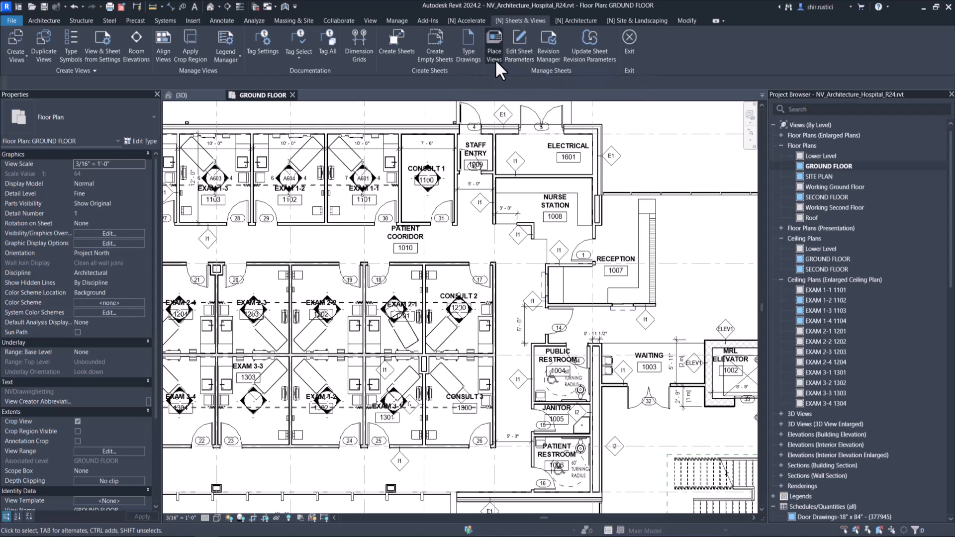
pyautogui.click(494, 59)
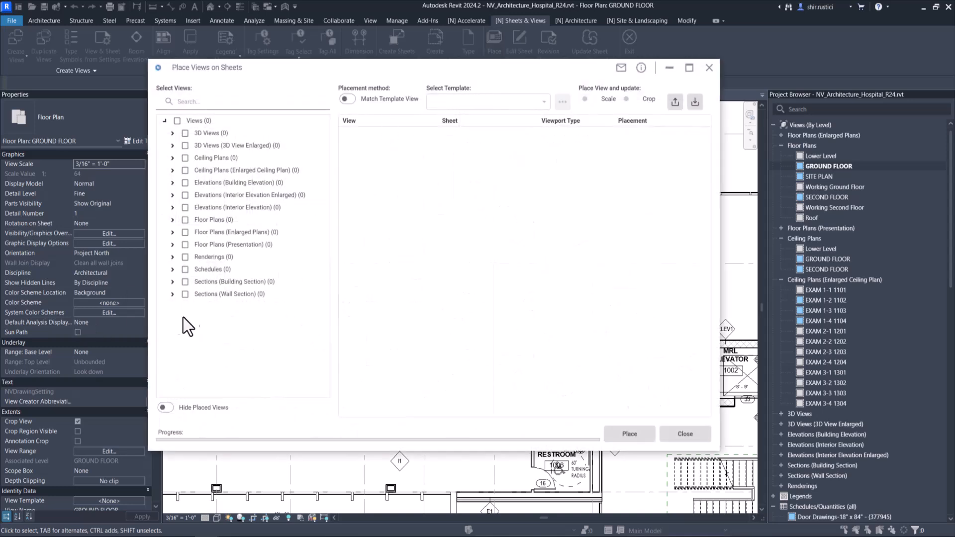
pyautogui.click(171, 171)
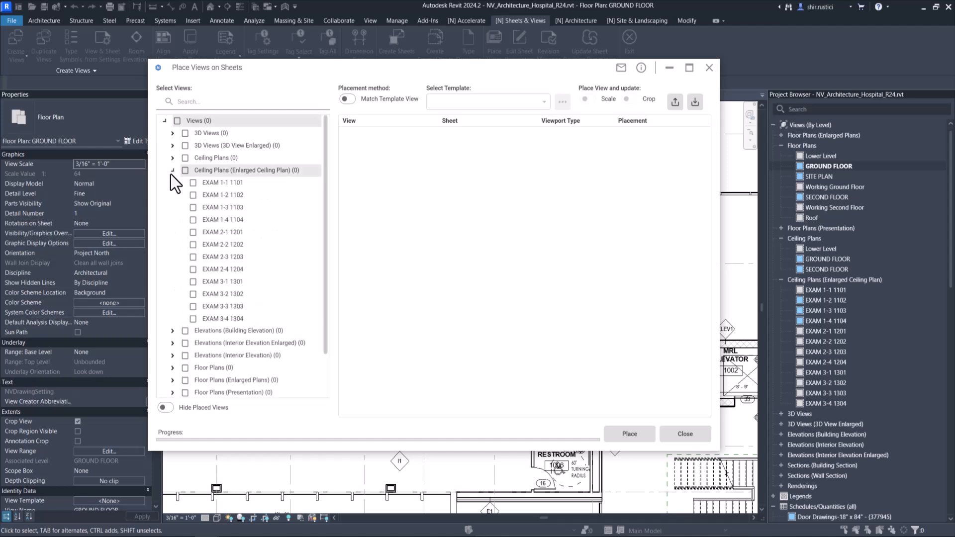
pyautogui.click(193, 235)
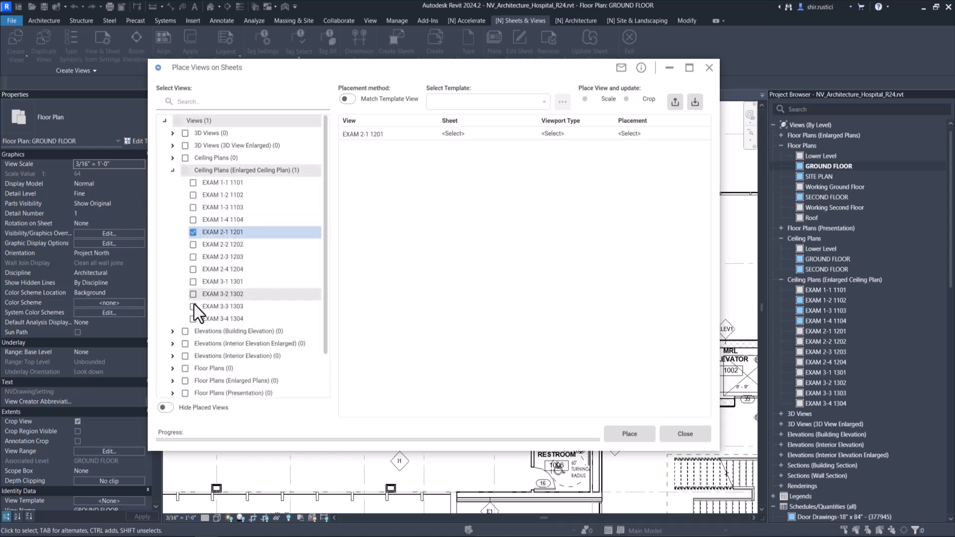
pyautogui.click(194, 322)
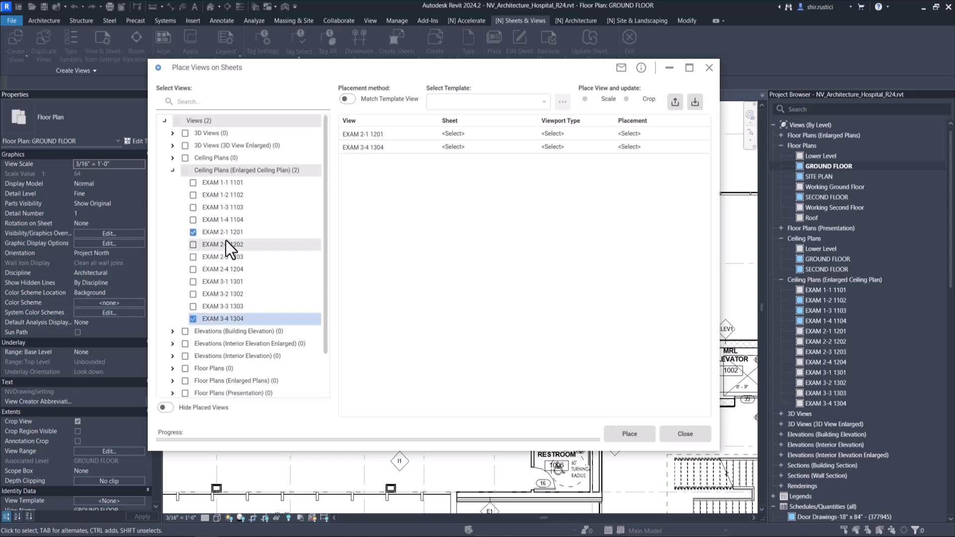
pyautogui.click(193, 320)
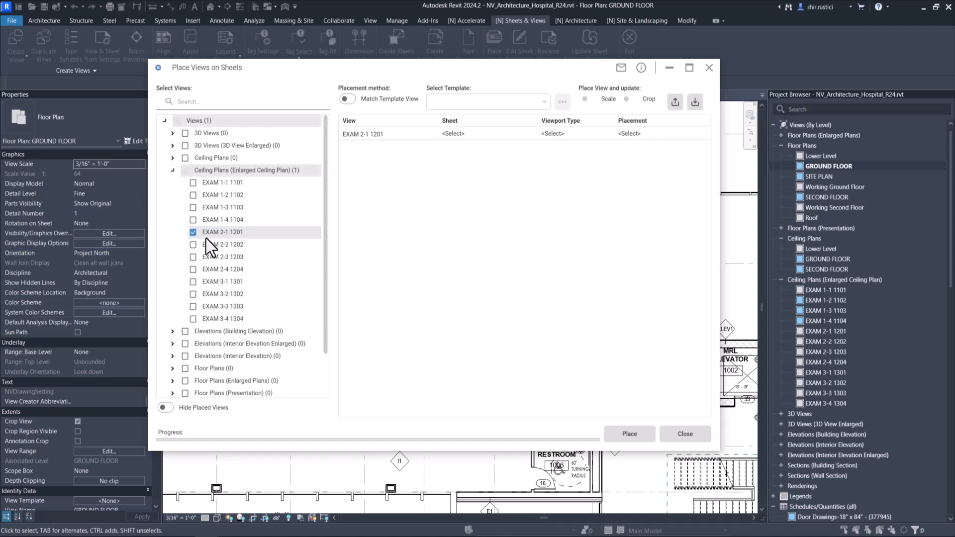
pyautogui.keyDown('shift'); pyautogui.click(194, 320); pyautogui.keyUp('shift')
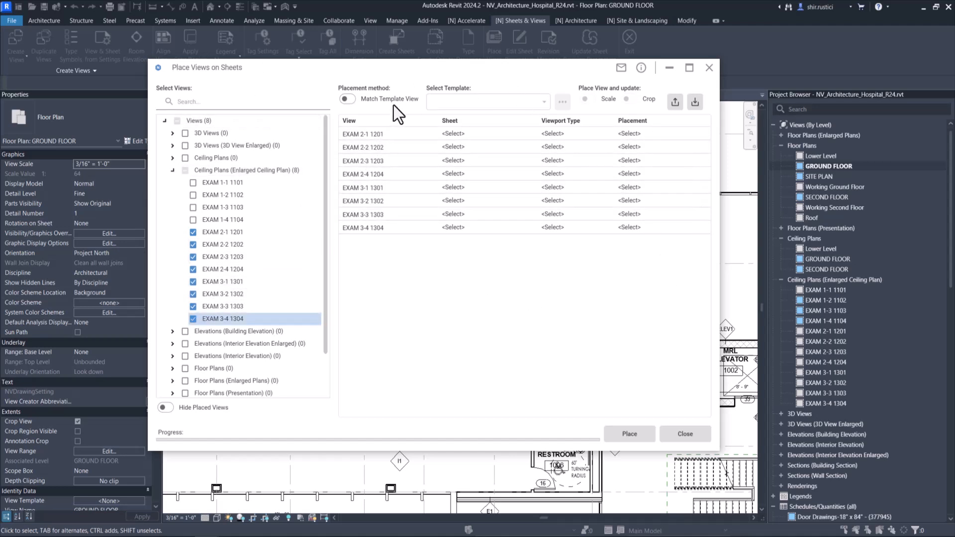
# Step: Try to place the selected enlarged ceiling plans on sheets, then close the dialog and leave the sheet and view tools
pyautogui.click(462, 135)
pyautogui.click(629, 434)
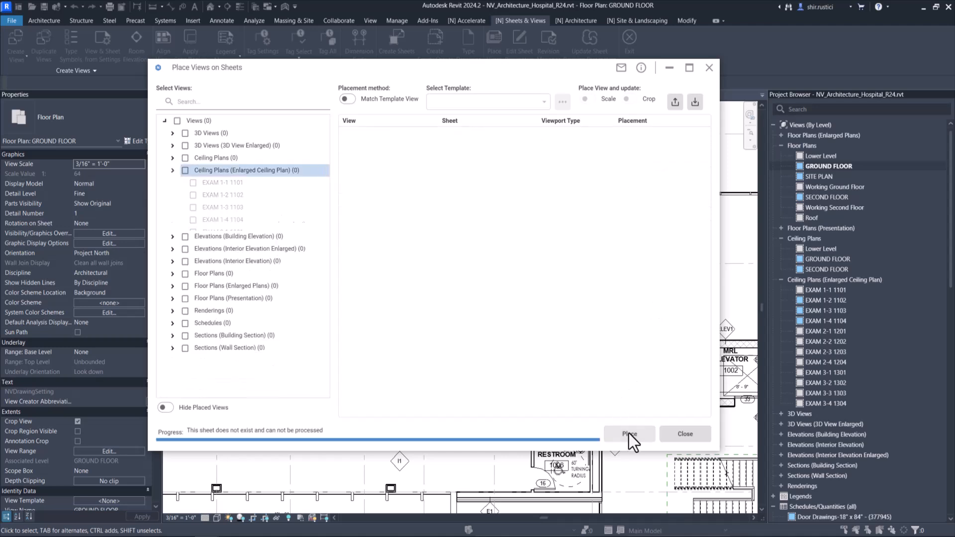
pyautogui.click(679, 438)
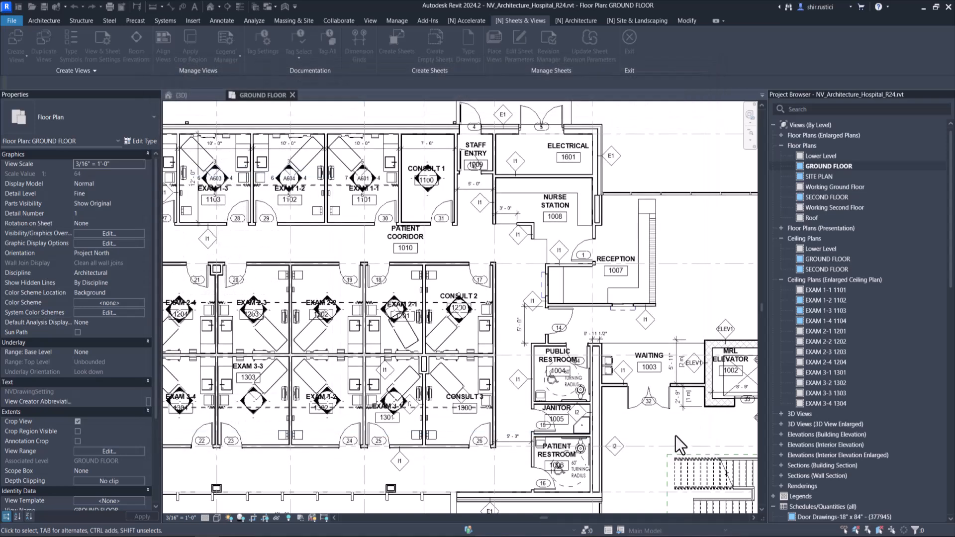
pyautogui.click(628, 54)
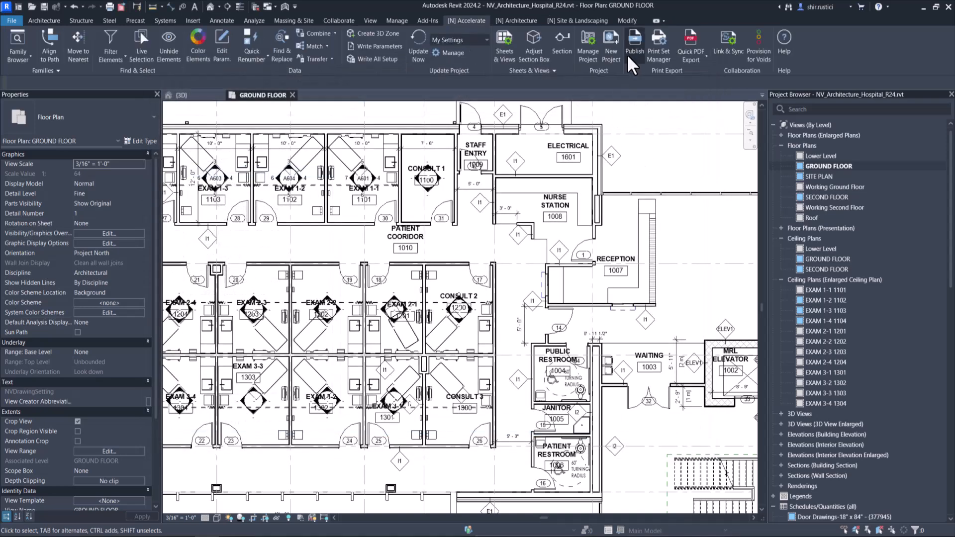
# Step: List the project's shared parameters in the Advanced Parameter Manager and run the Duplication Diagnosis on them
pyautogui.click(594, 44)
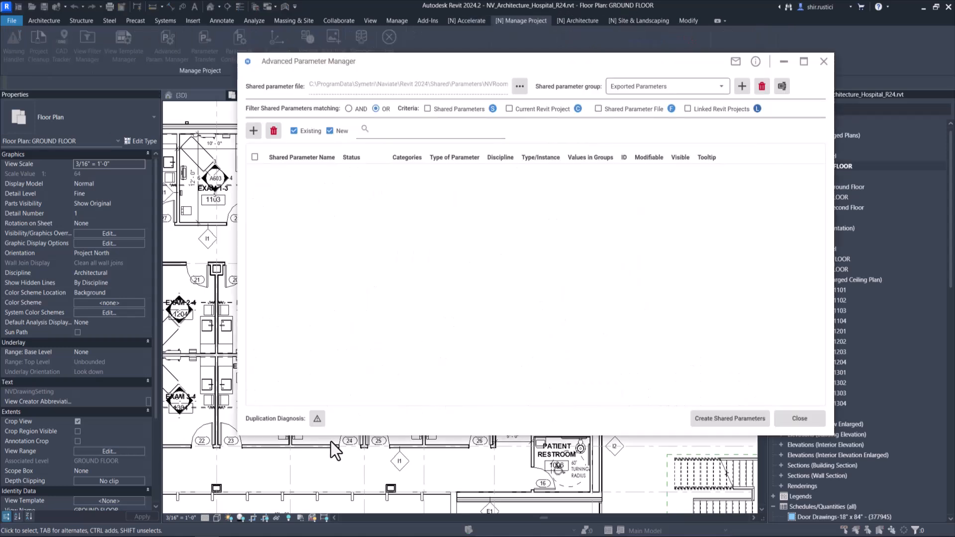
pyautogui.press('ctrl')
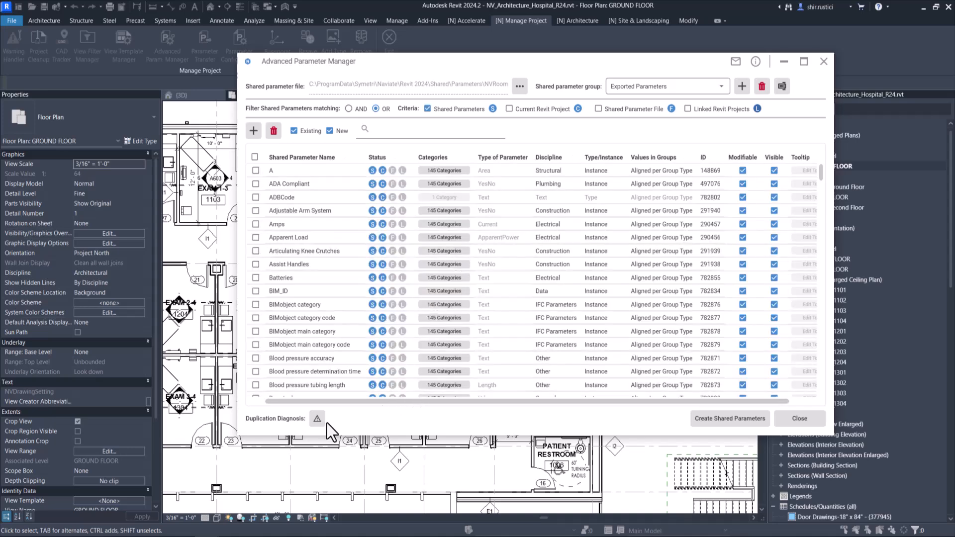
pyautogui.click(320, 421)
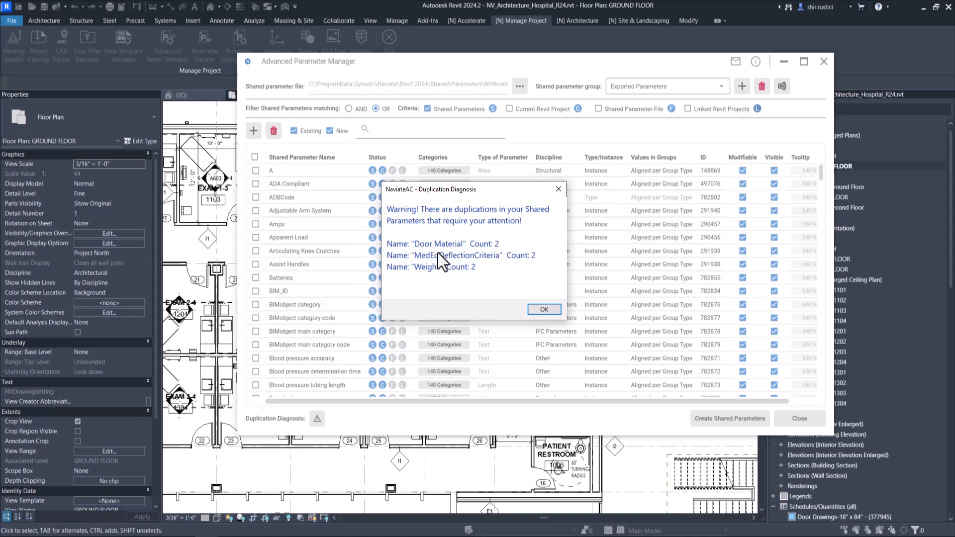
pyautogui.click(544, 309)
# Step: Search the shared parameter list for "Weight" and close the Advanced Parameter Manager
pyautogui.click(445, 130)
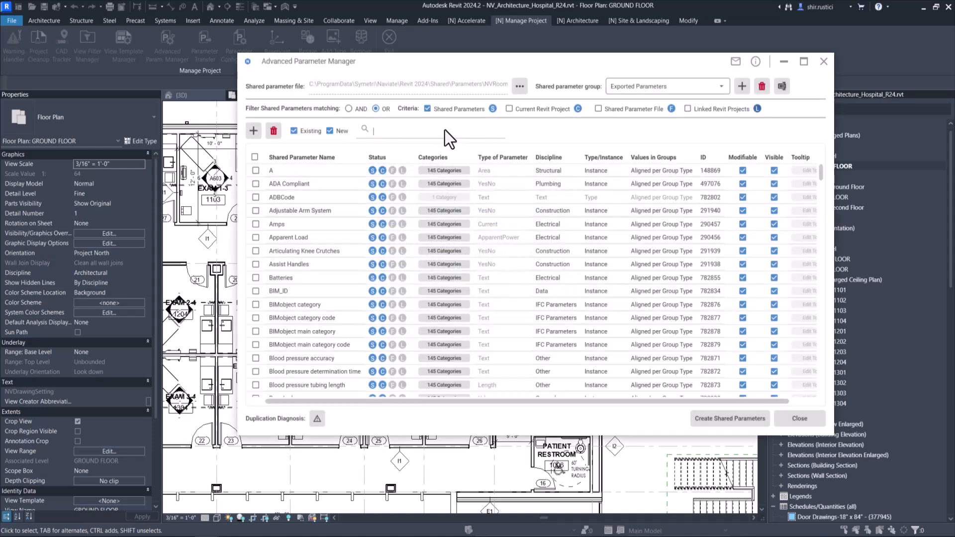
pyautogui.write('Weight')
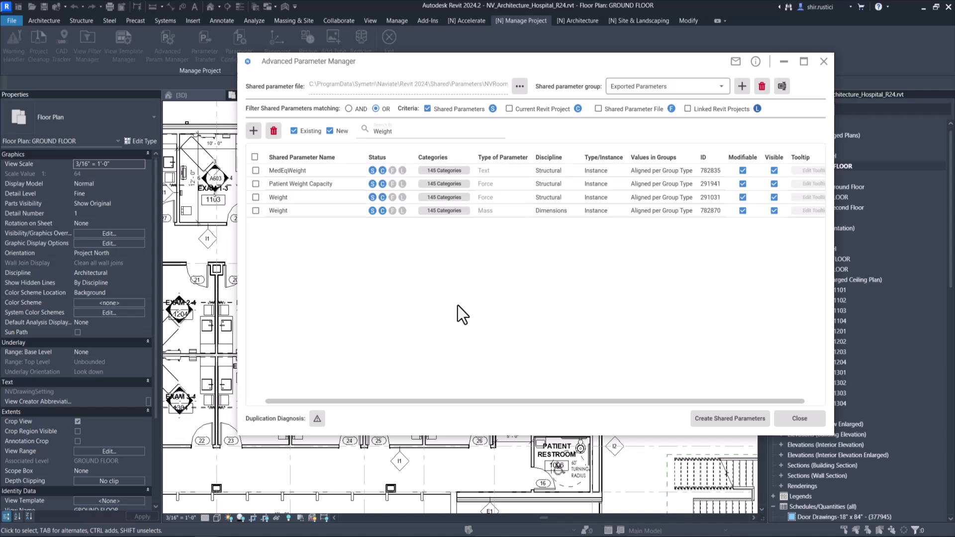
pyautogui.click(803, 417)
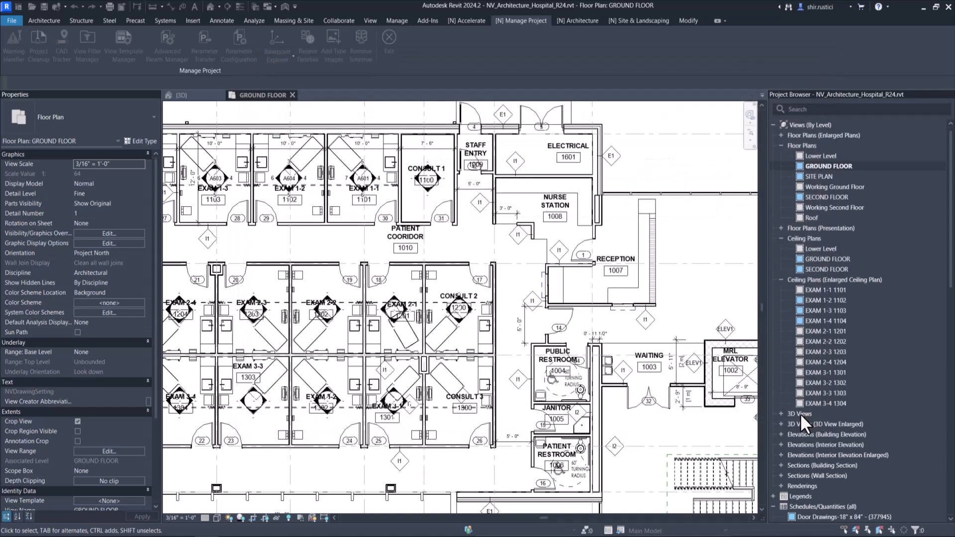